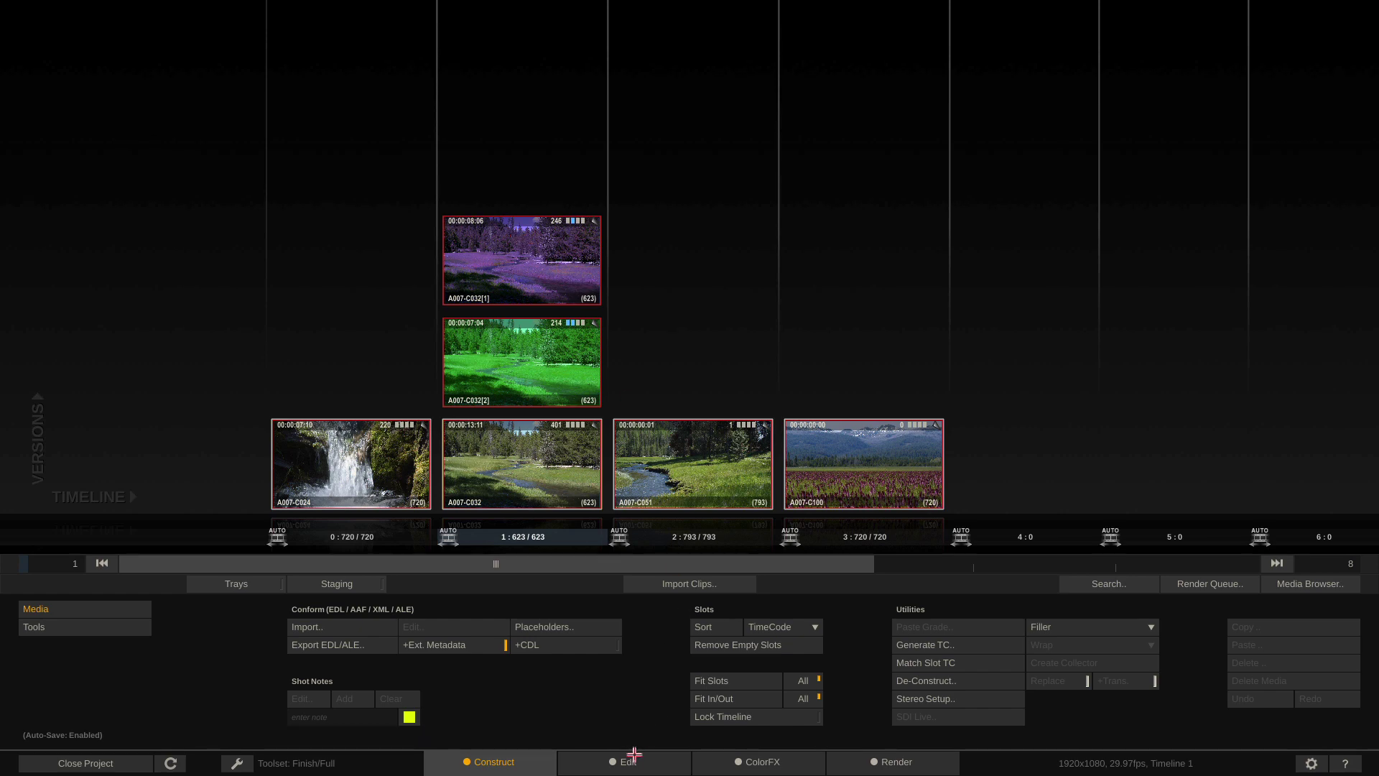
- On the Edit page, turn on a diagonal A/B wipe comparing A007-C032[1] against the original A007-C032
click(632, 760)
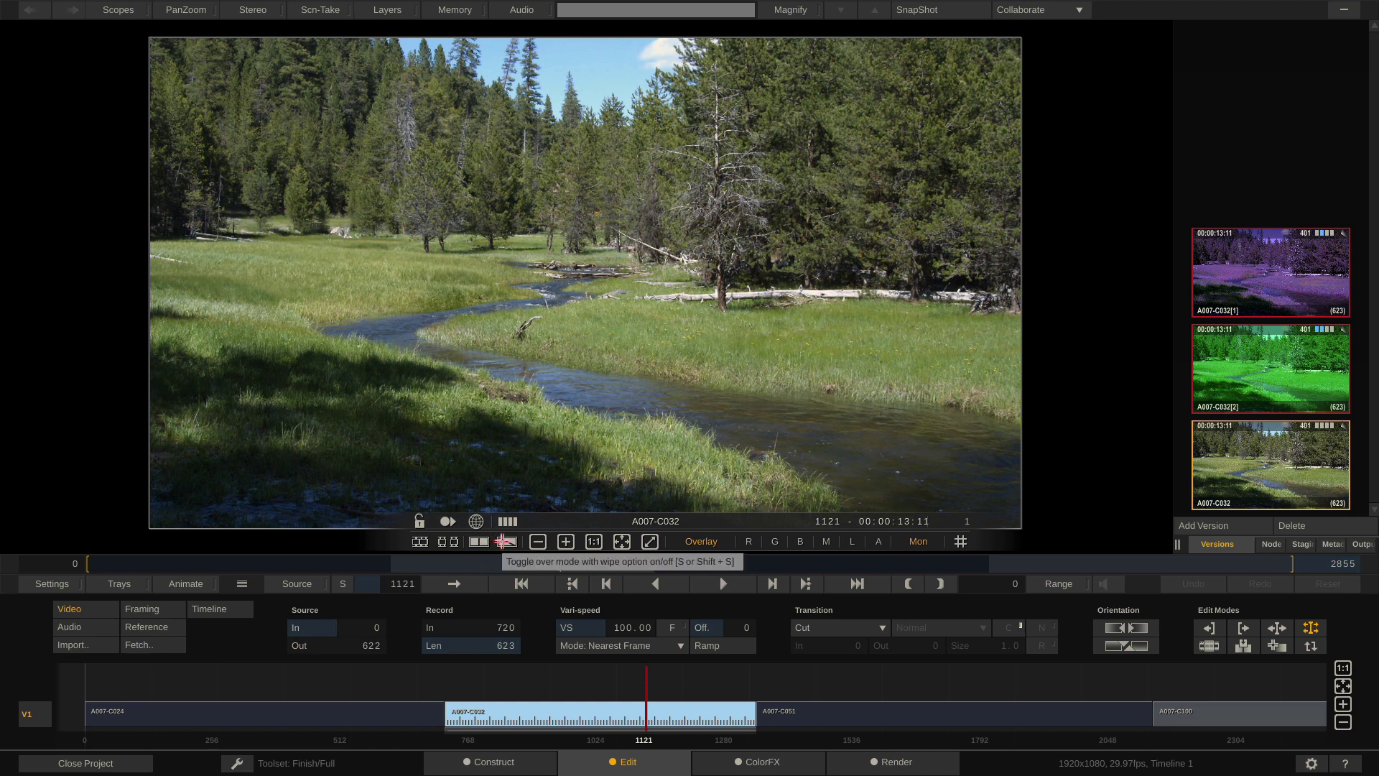
click(505, 540)
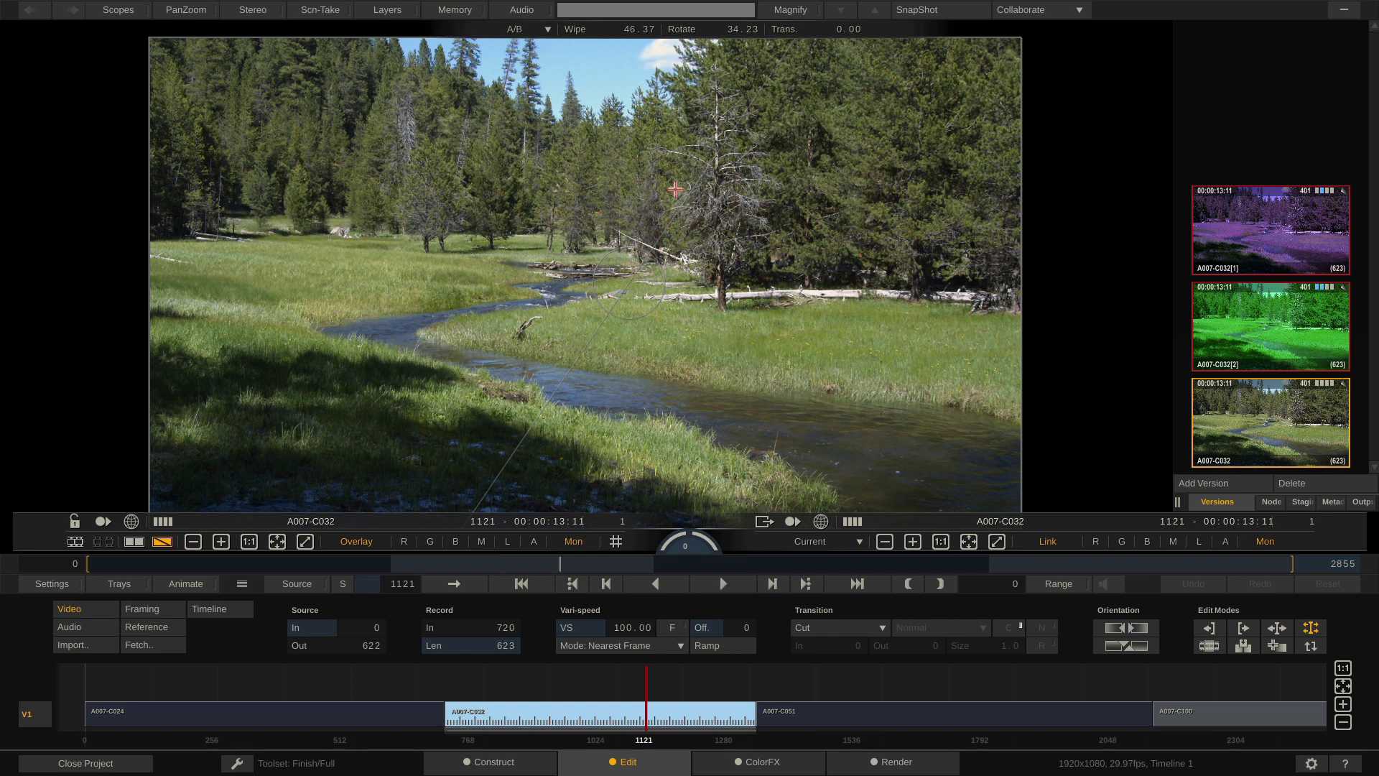
drag(664, 211, 638, 314)
- Put purple version A007-C032[1] on the comparison side and shift the visible wipe divider across the frame
drag(1282, 230, 917, 314)
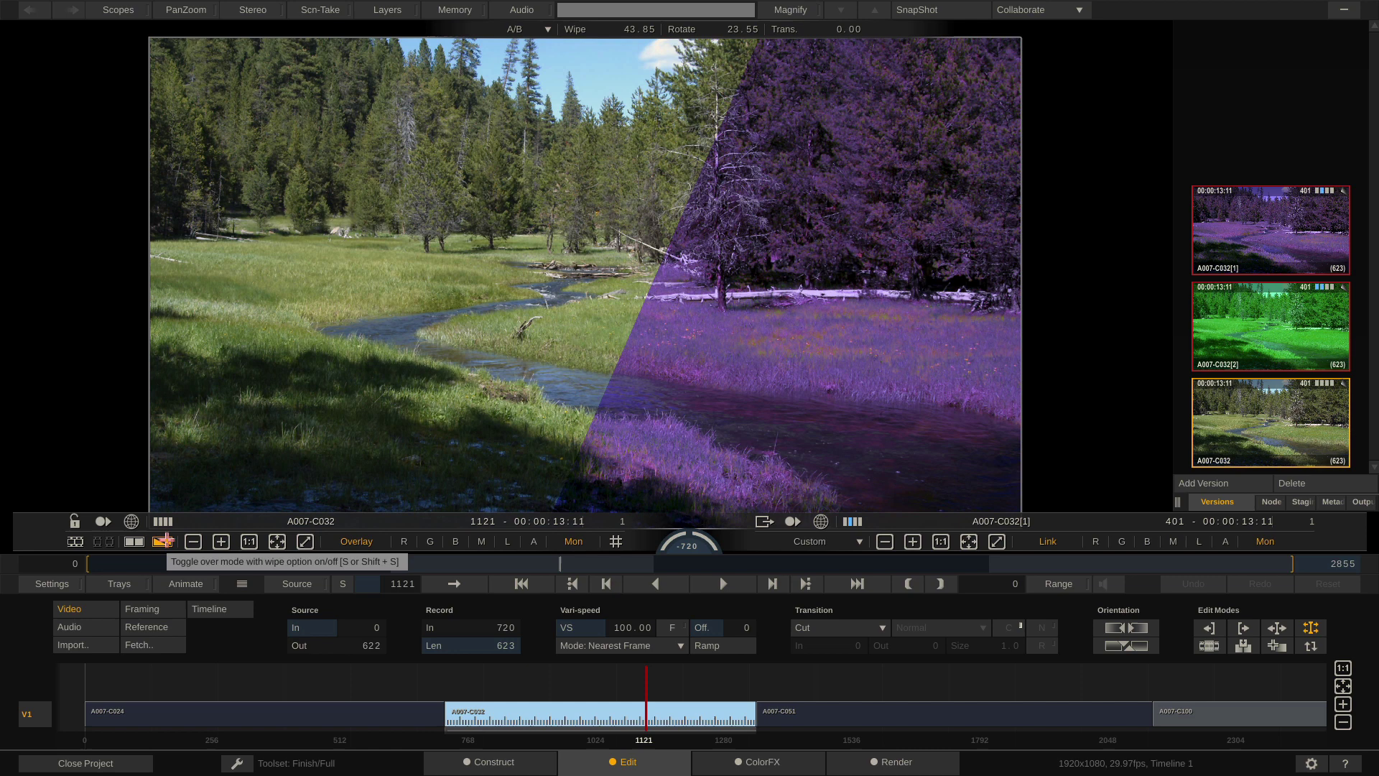
click(165, 541)
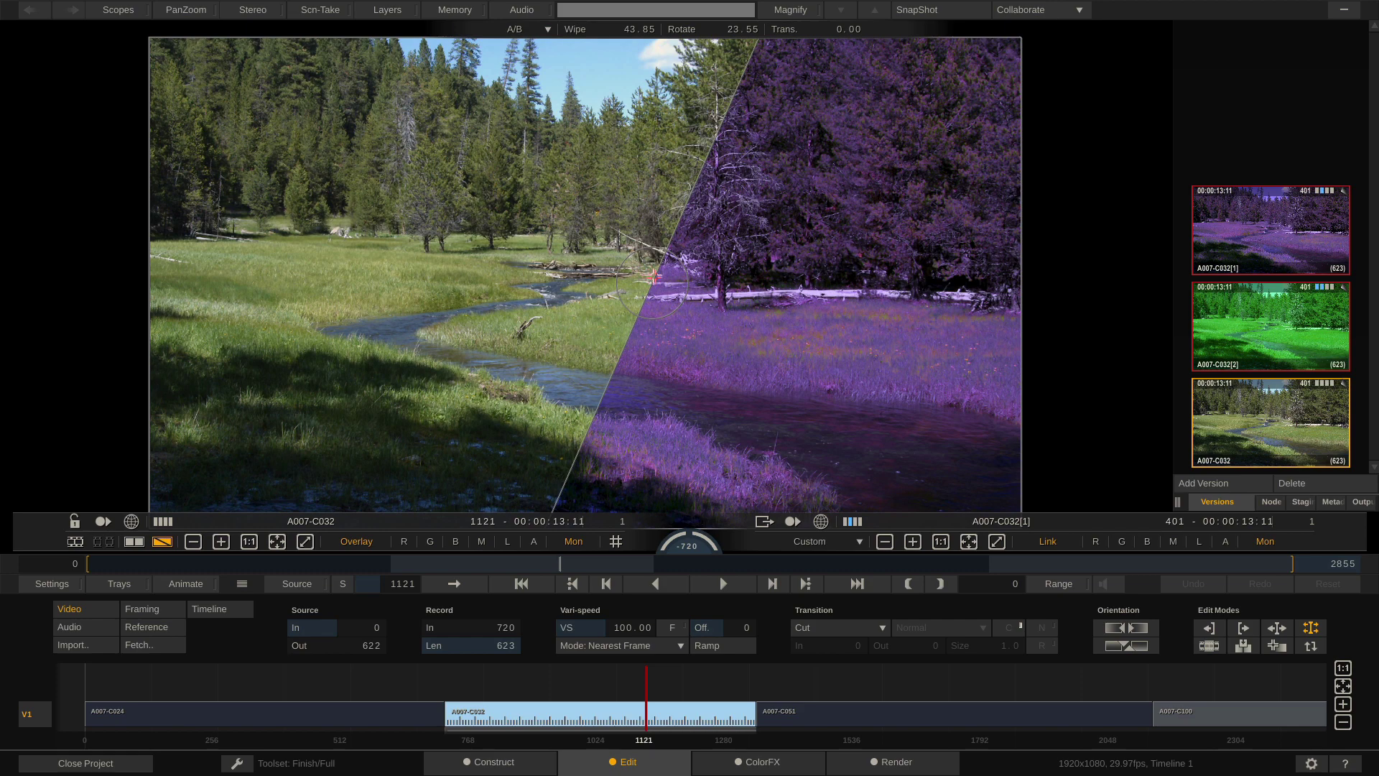
drag(655, 273, 557, 313)
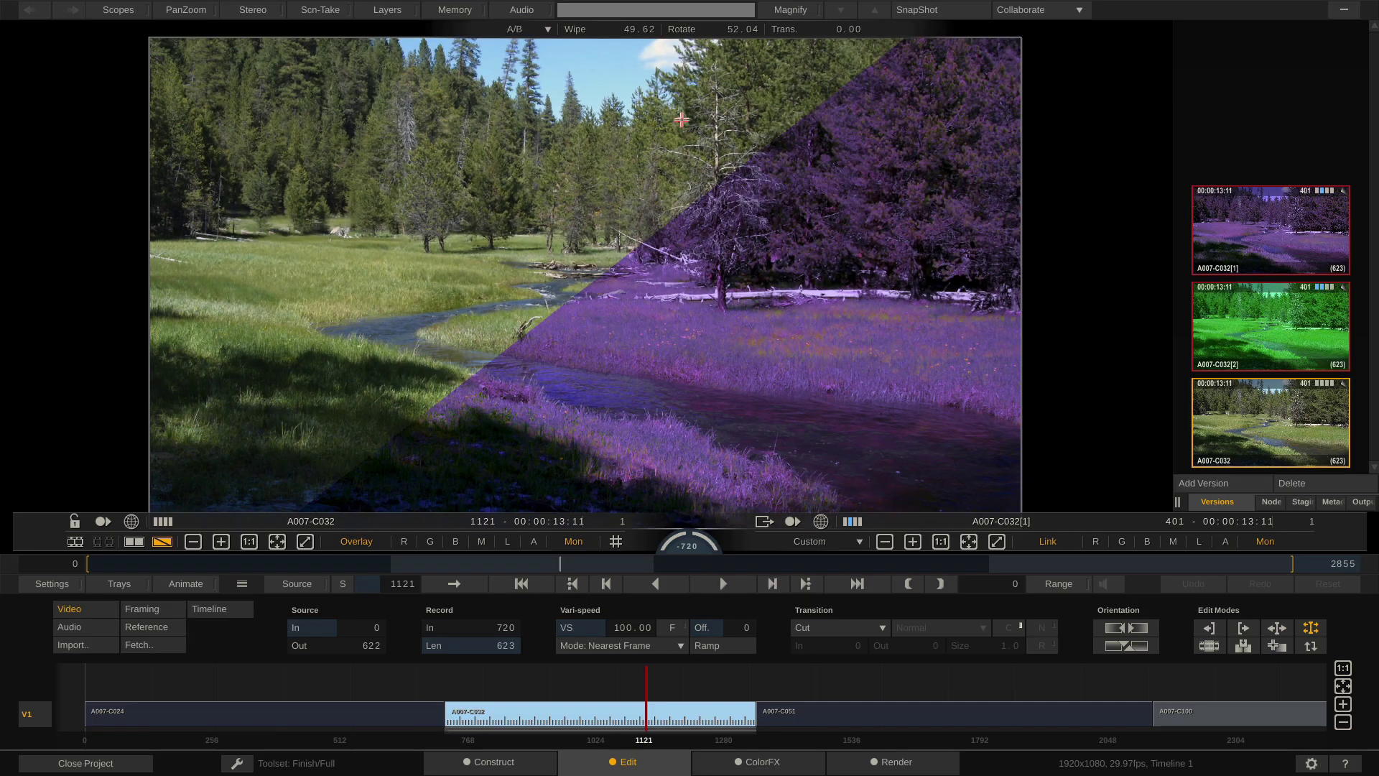
- Try Trans. blends and the A-B difference, return to A/B wipe mode, and jump to frame 770
click(856, 28)
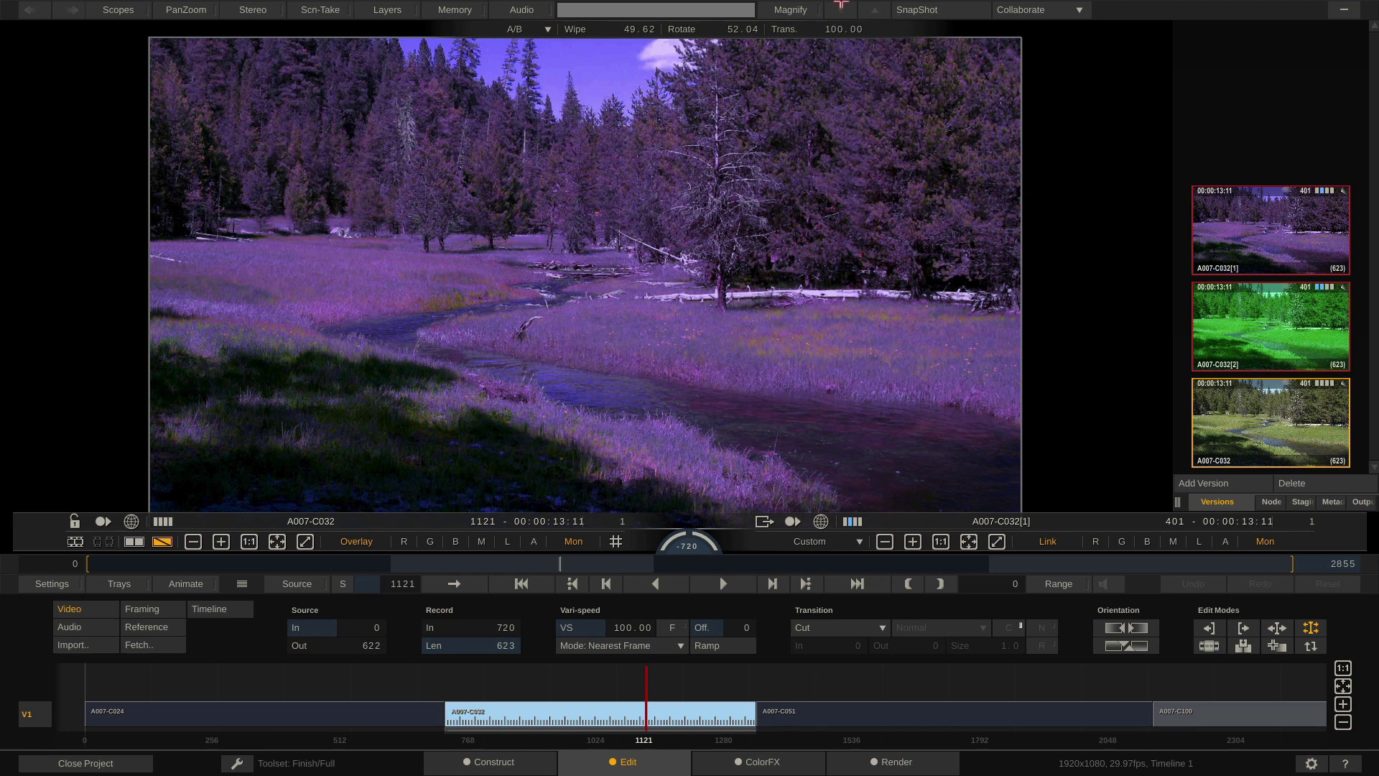
click(844, 28)
click(538, 29)
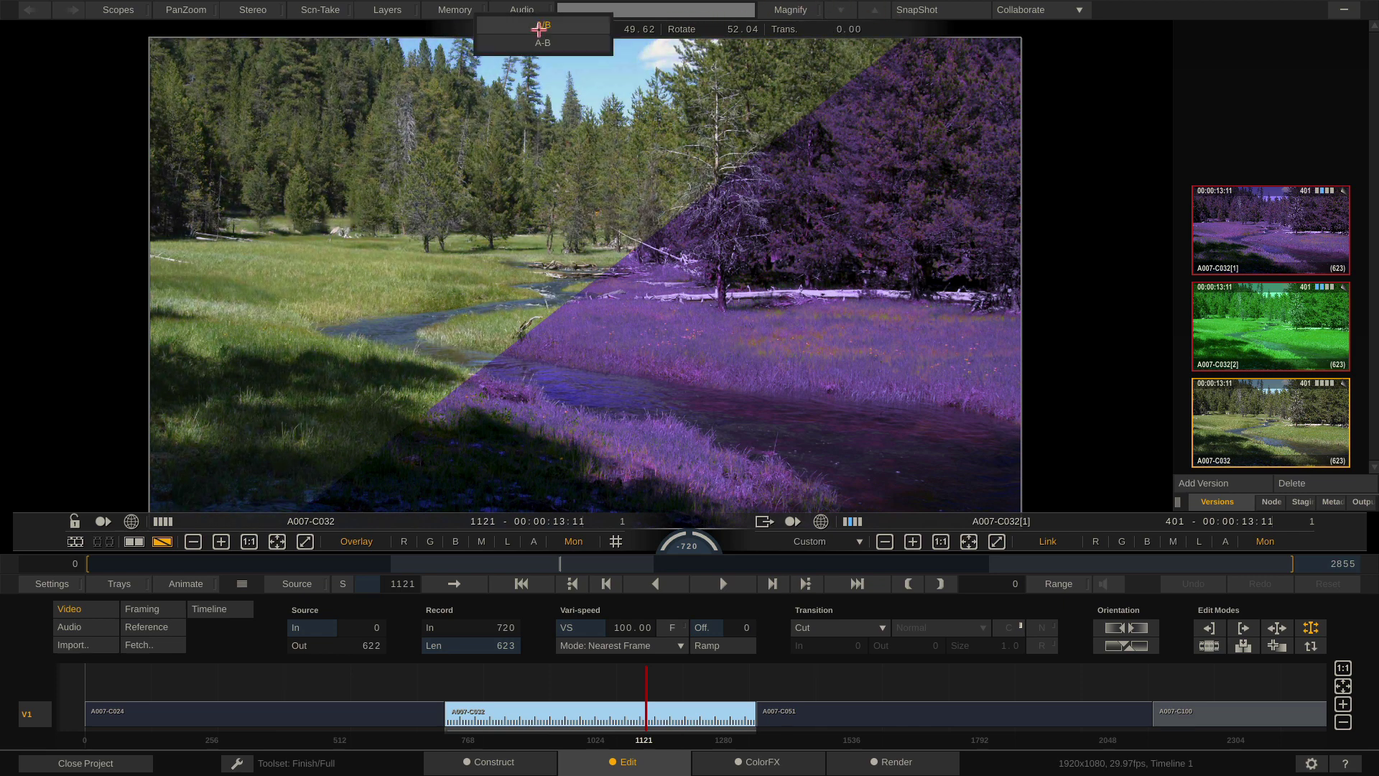
click(558, 44)
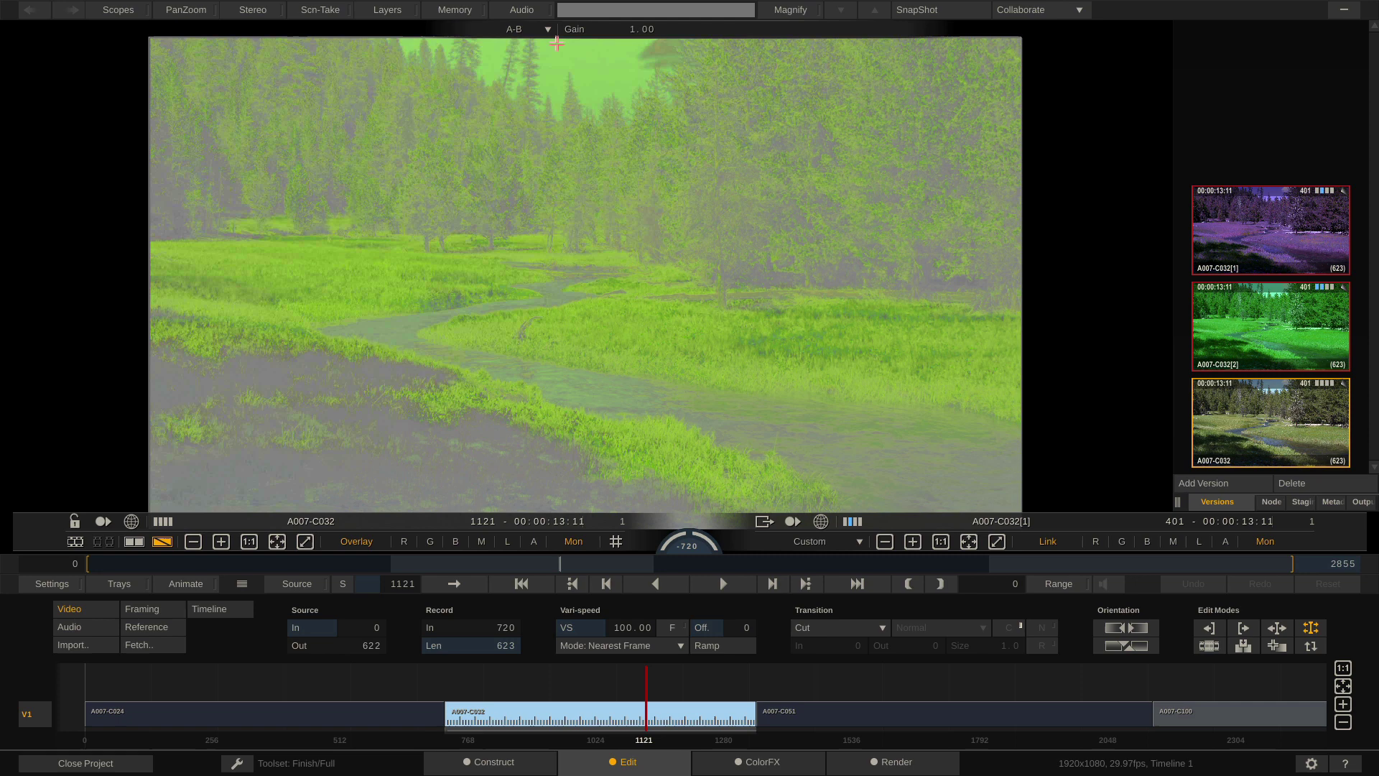
click(545, 29)
click(546, 15)
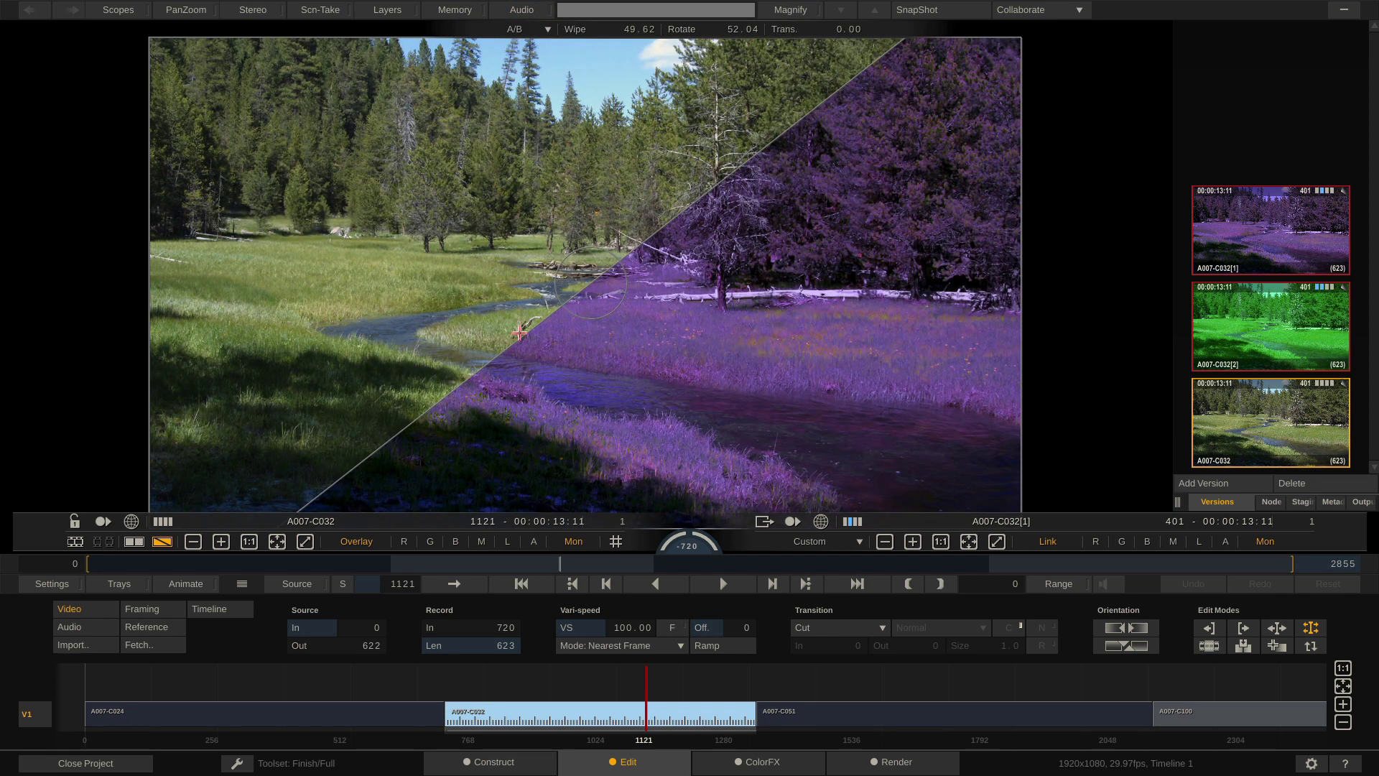
click(471, 670)
- Play the comparison while sliding the wipe, then put green version A007-C032[2] on the second side
key(space)
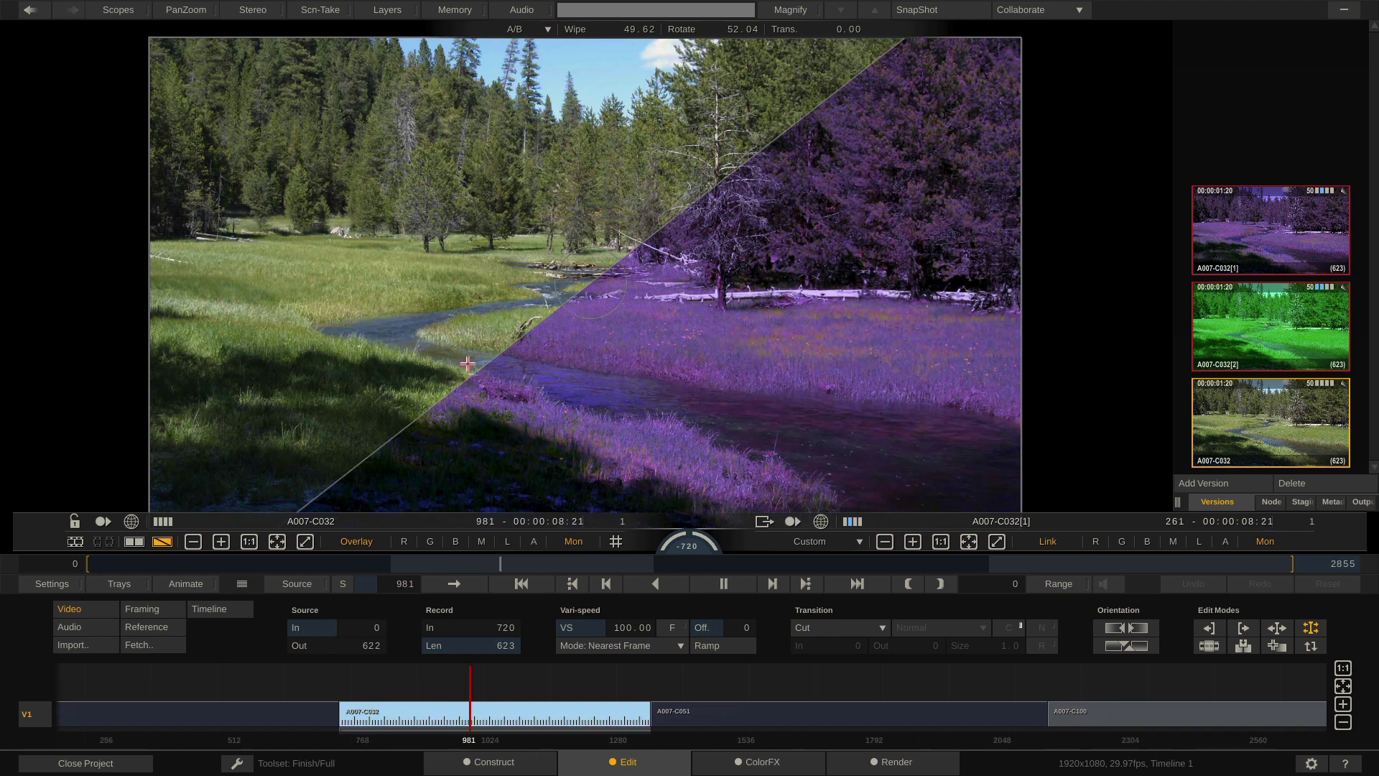
drag(529, 308, 537, 363)
key(space)
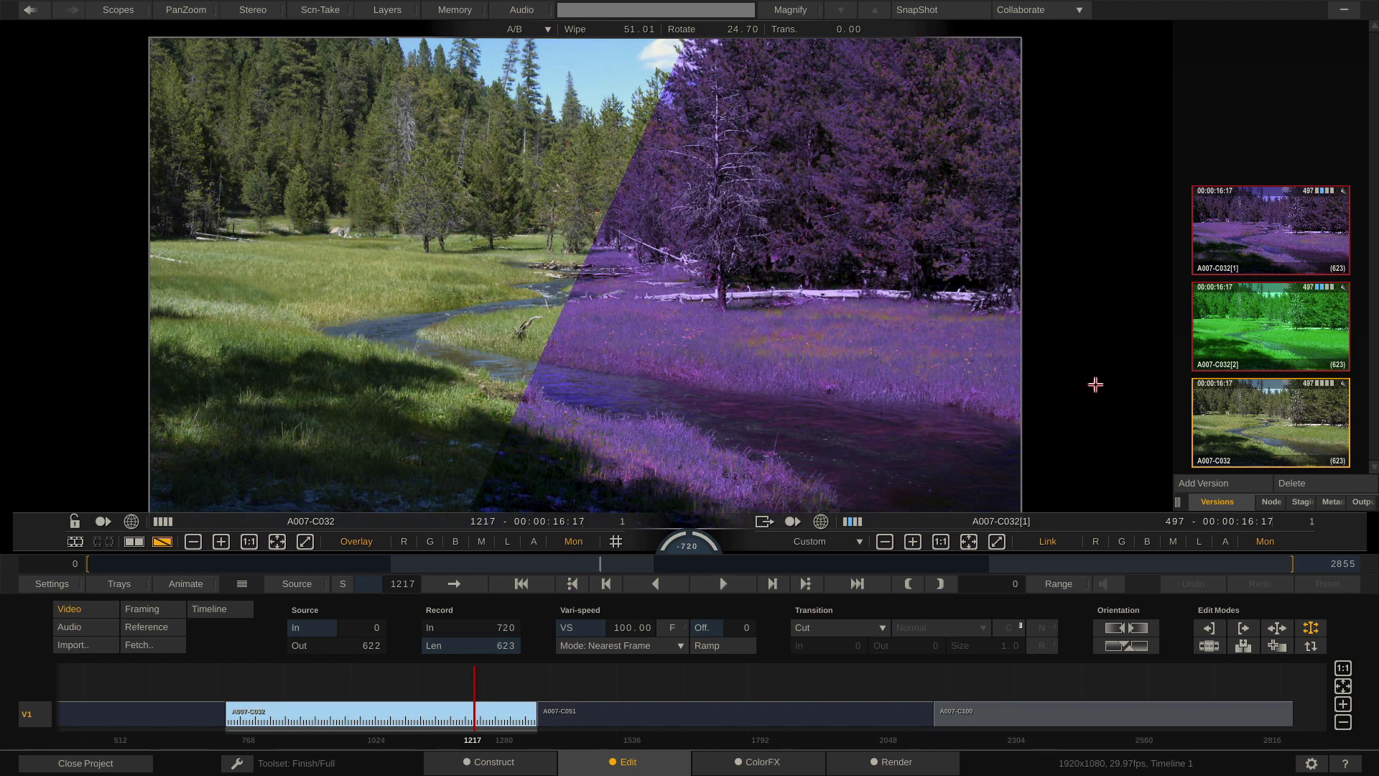
drag(1282, 347, 316, 206)
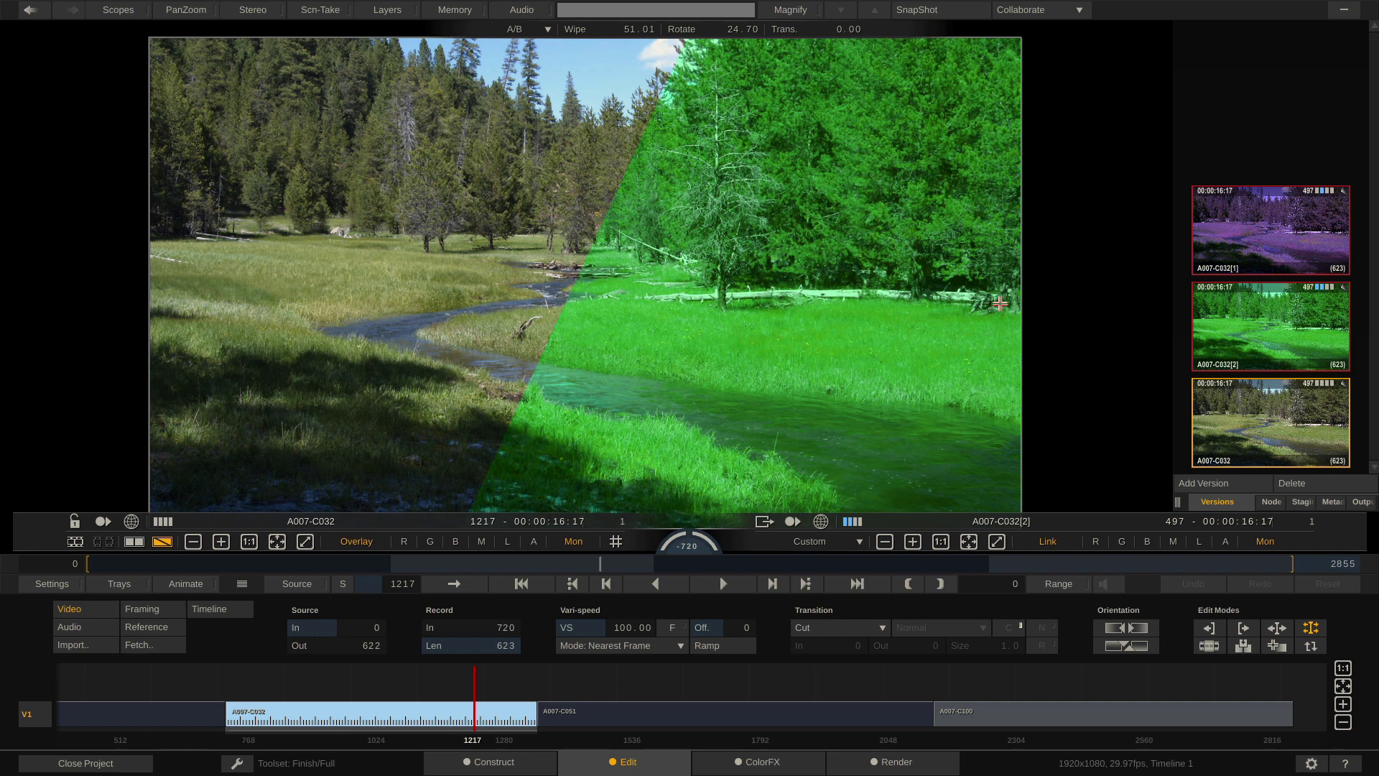
- Import A009-C153.mov from the Footage/Artbeats folder and place the bear clip on the comparison side
click(73, 644)
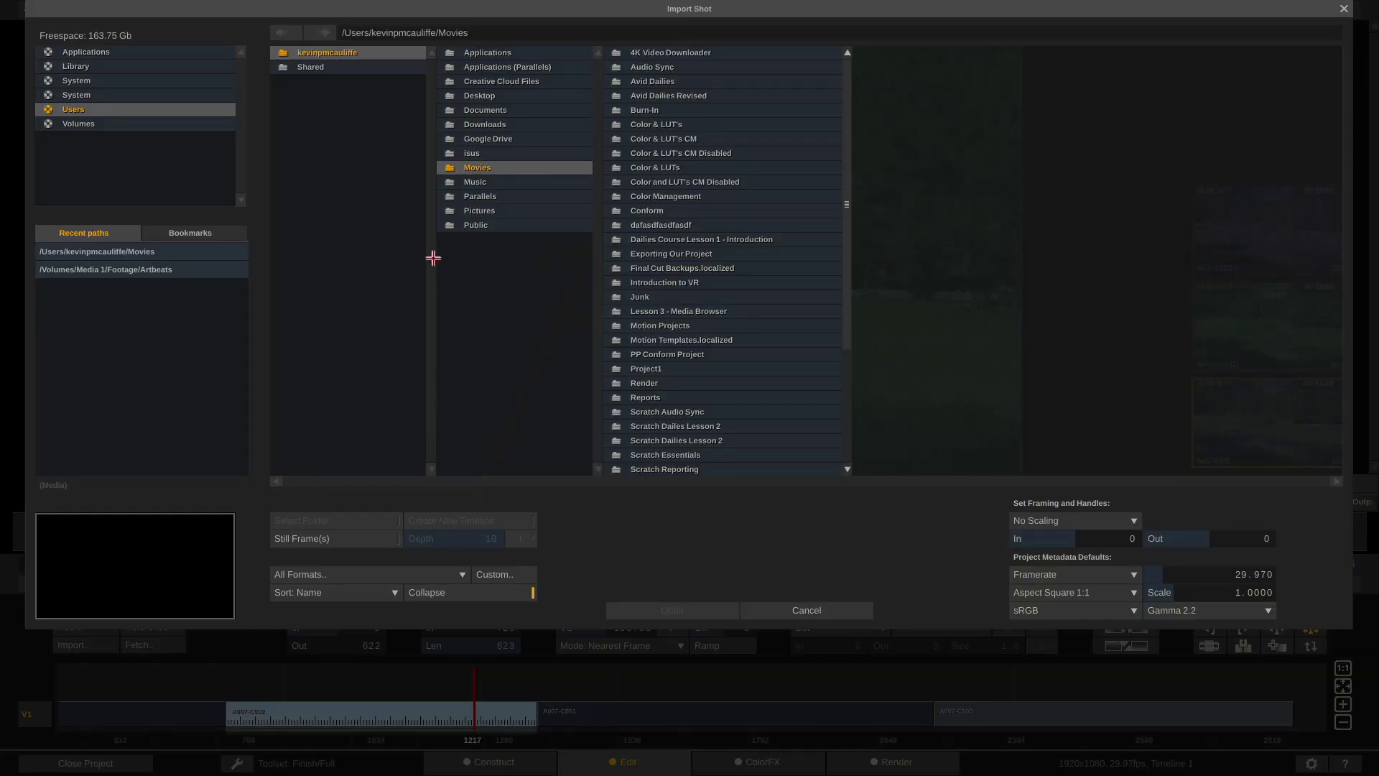
click(189, 233)
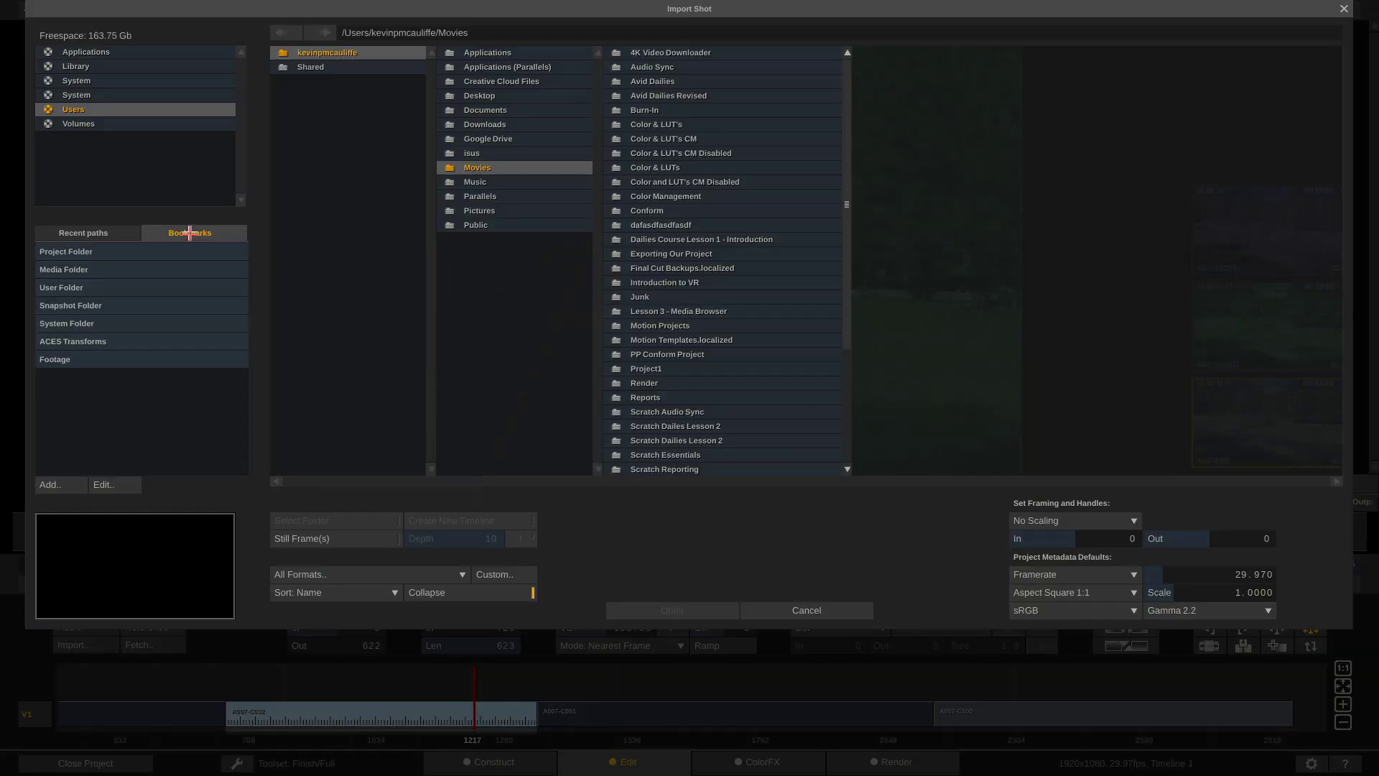
click(74, 360)
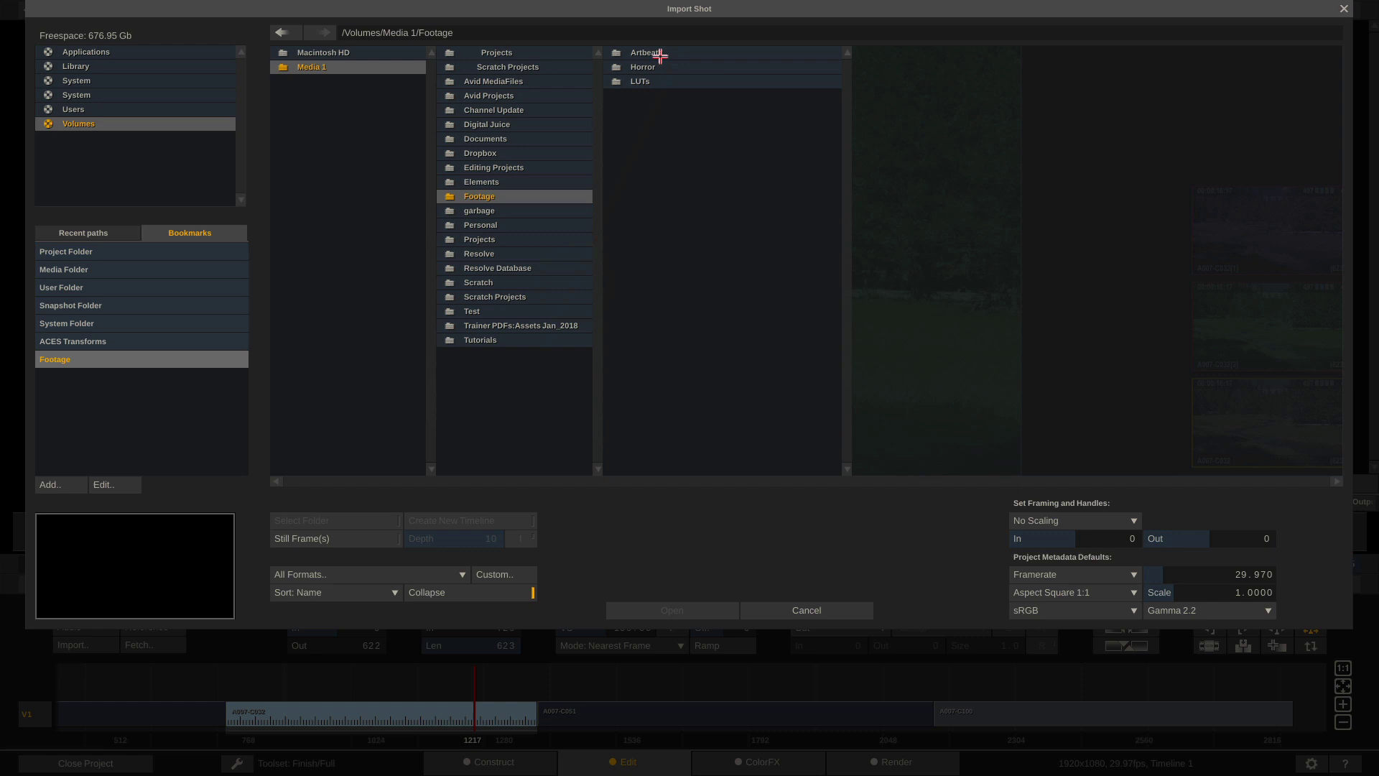
click(655, 53)
click(852, 168)
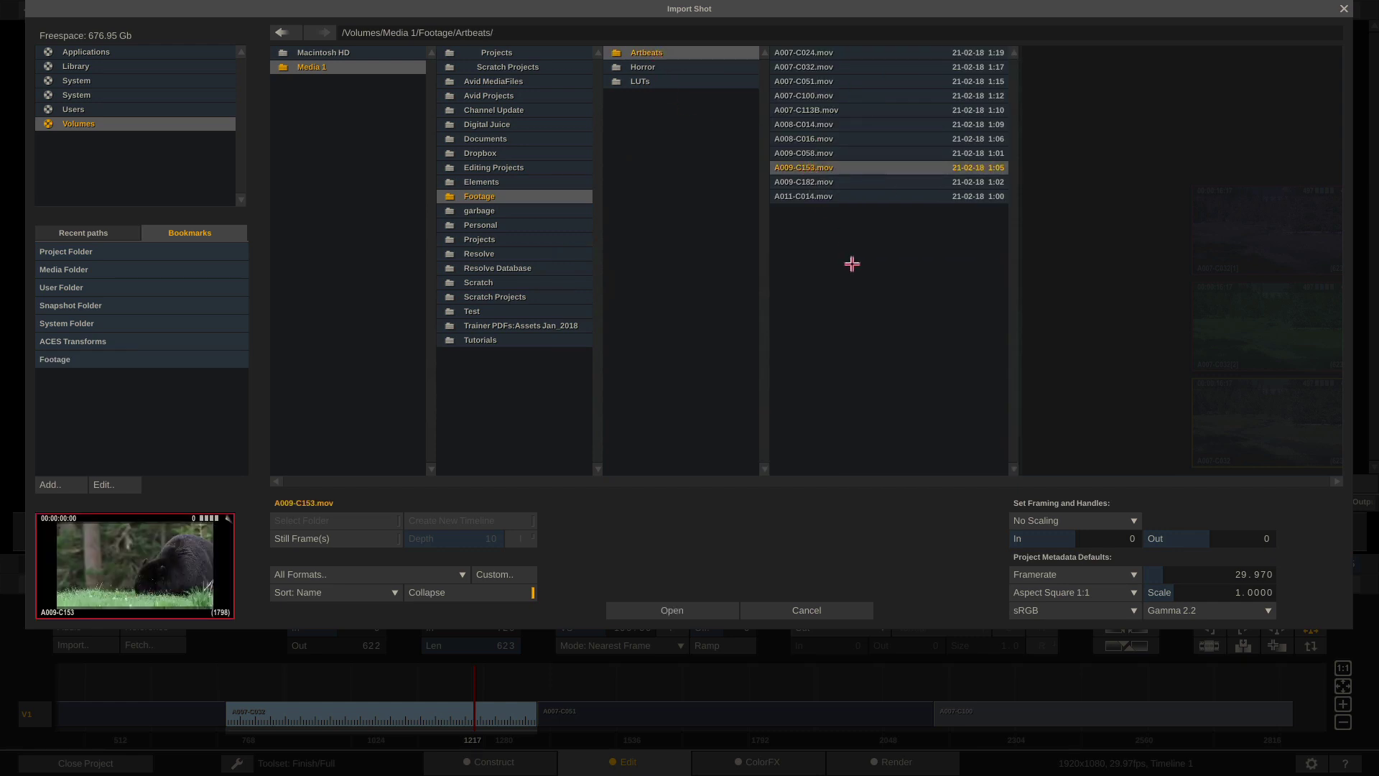
click(639, 612)
click(785, 220)
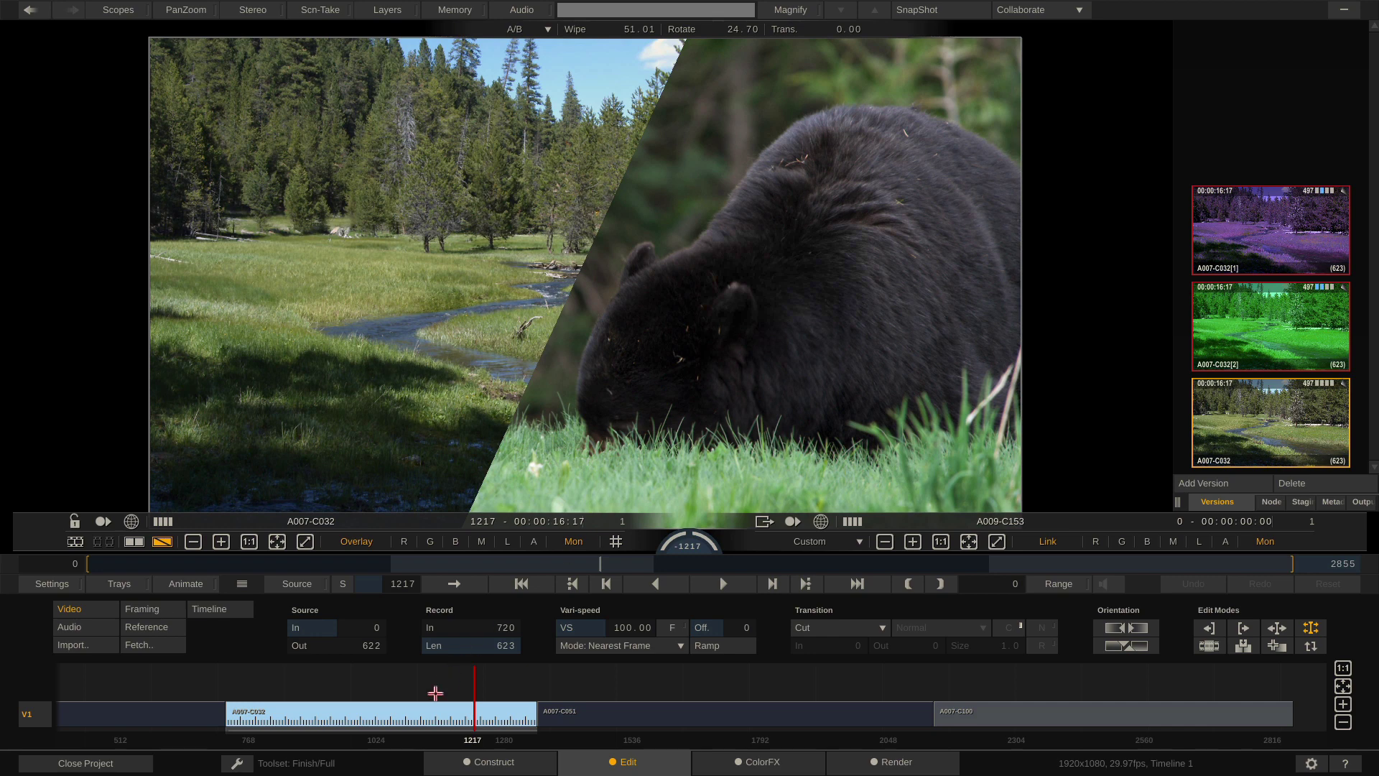
- Play the comparison from frame 853 to 1235, then return to the meadow shot's first frame
click(403, 686)
click(291, 686)
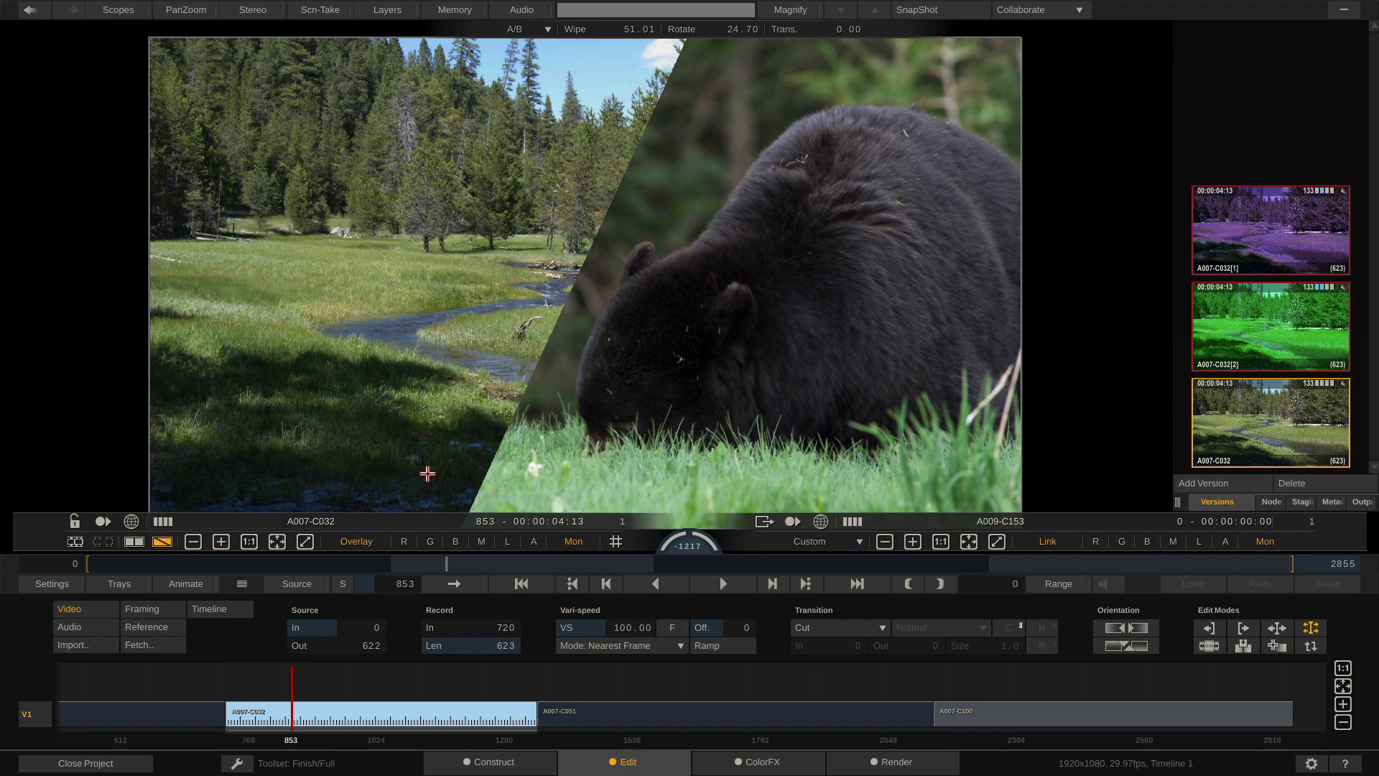
key(space)
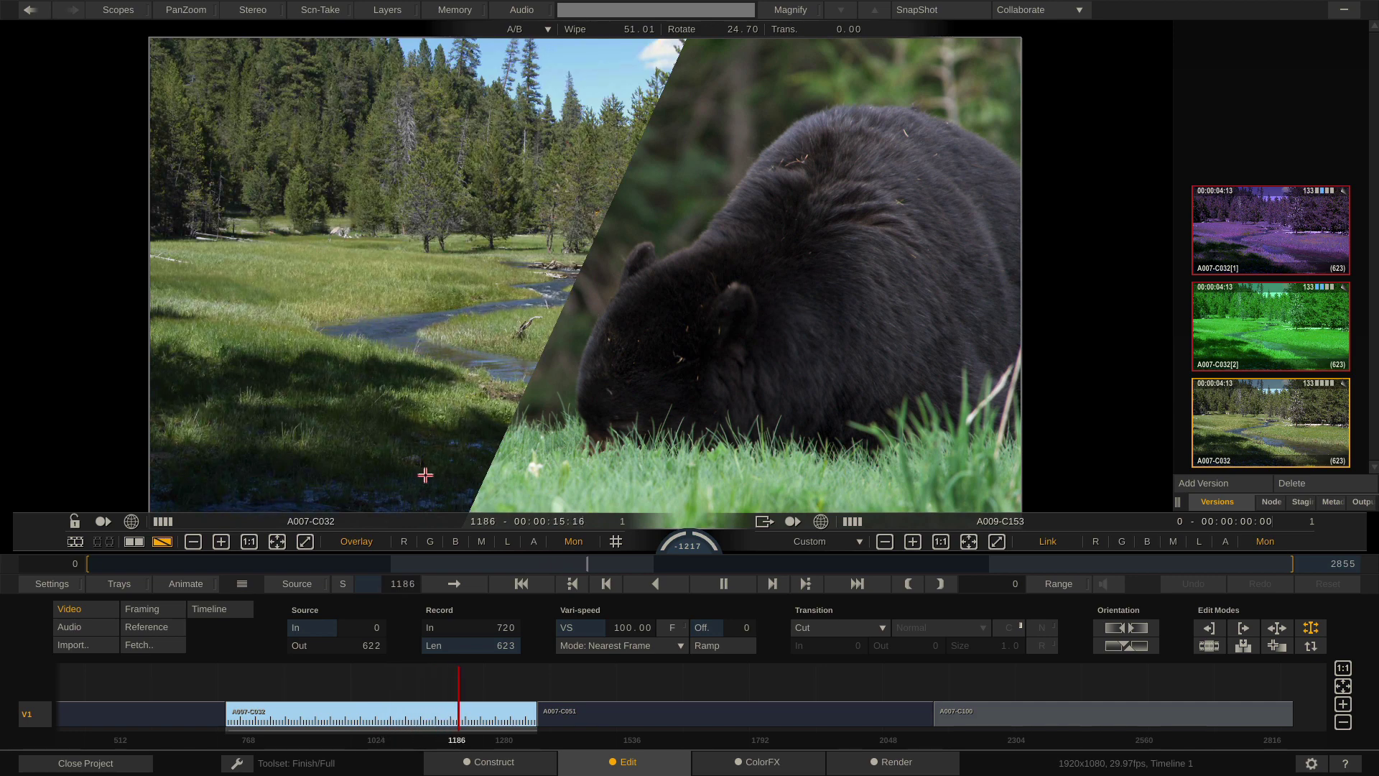
click(425, 474)
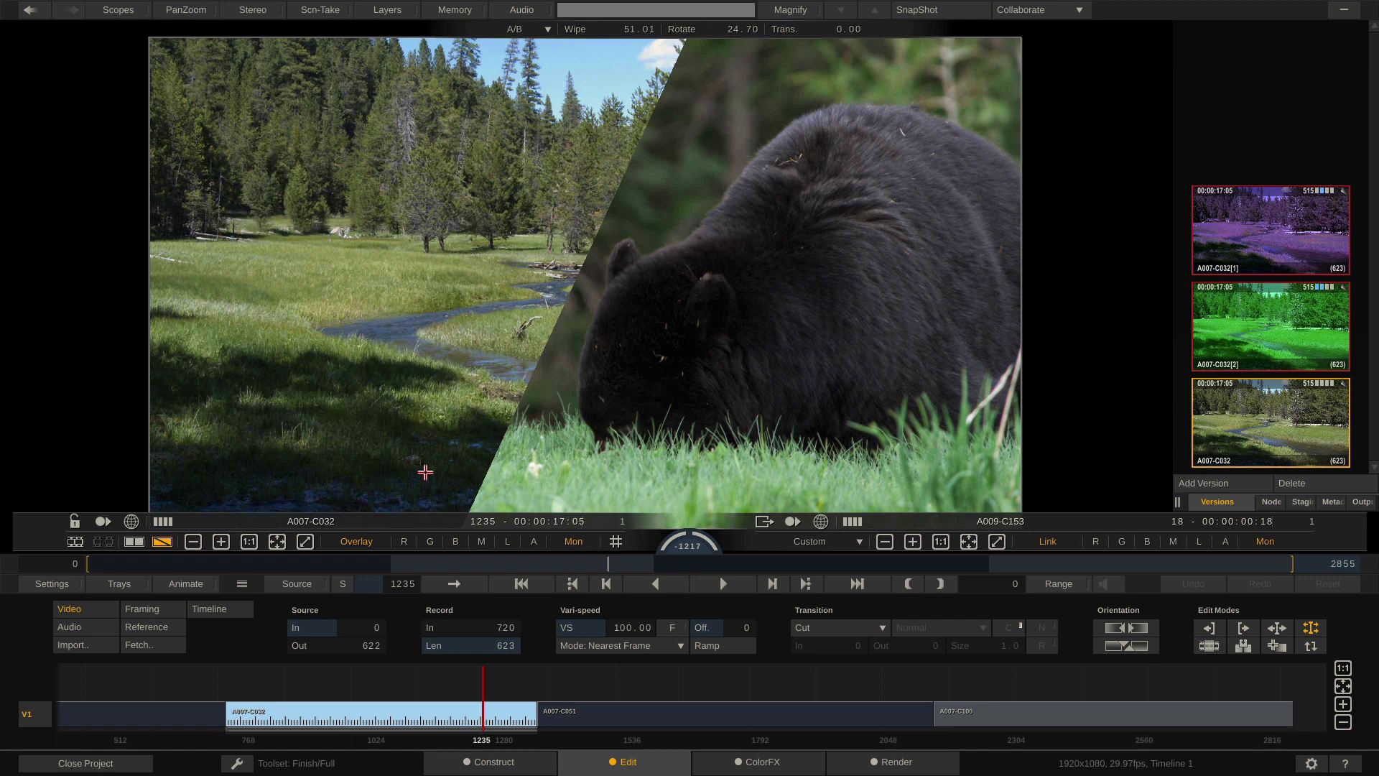
key(Up)
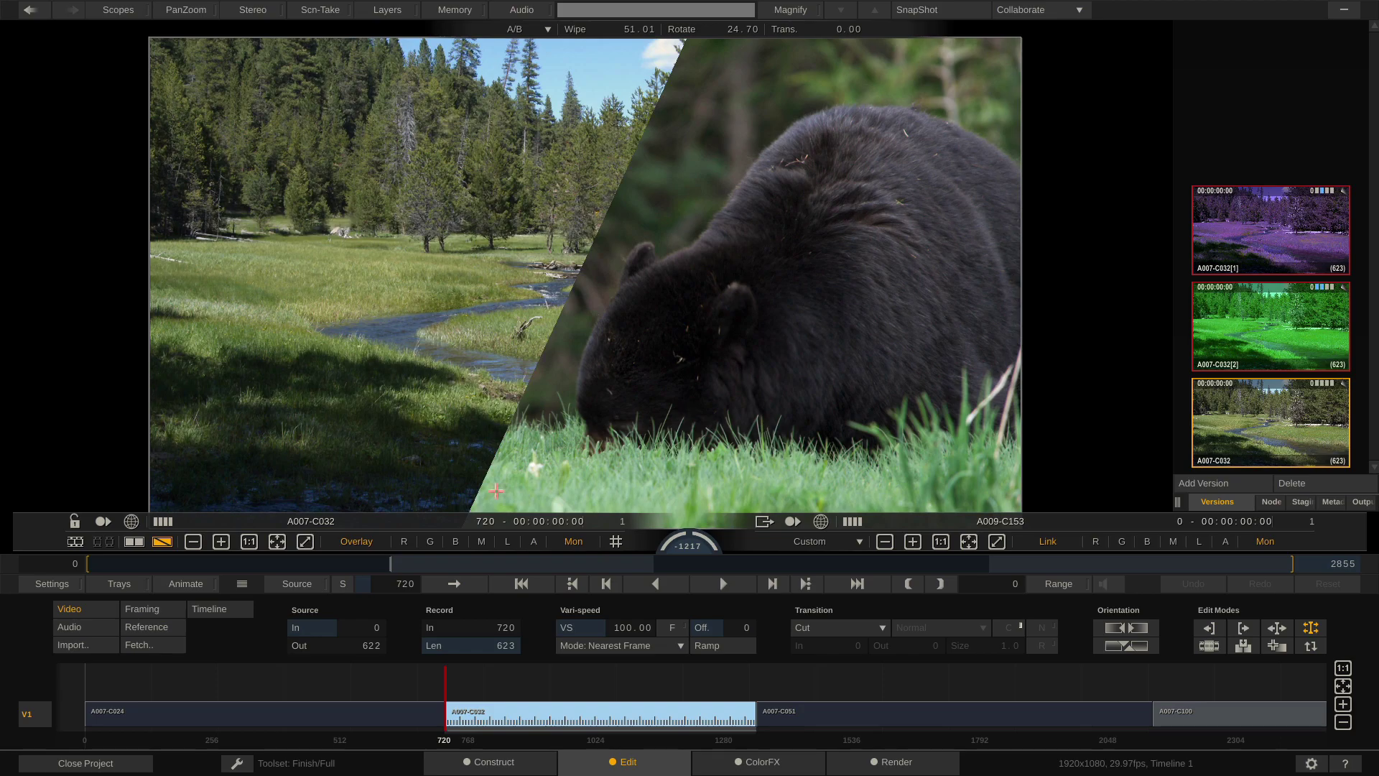
- Re-import bear clip A009-C153 and drop it onto the viewer
click(99, 644)
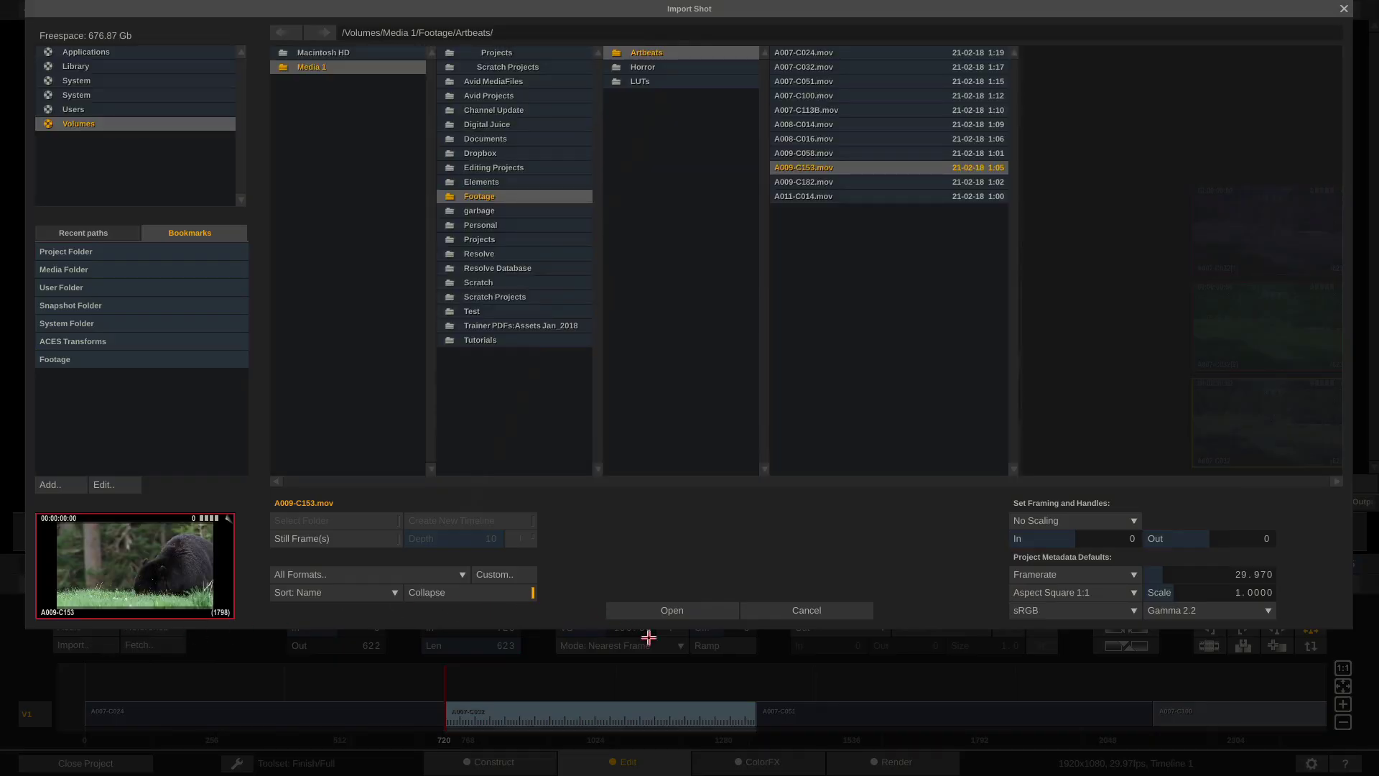
click(646, 614)
drag(524, 660, 769, 230)
- Play to frame 966 while moving the wipe, blend Trans. toward the bear, then disable the wipe
key(space)
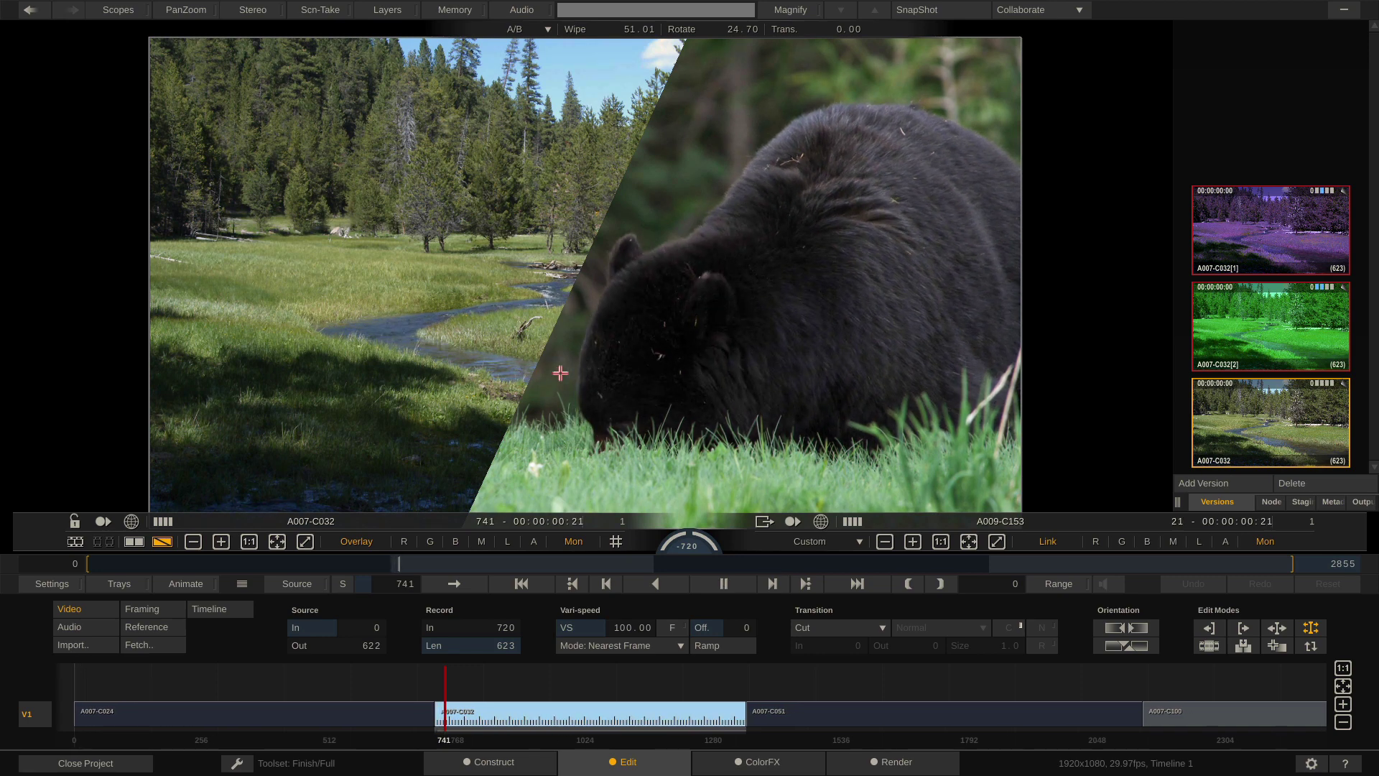
drag(557, 373, 509, 414)
key(space)
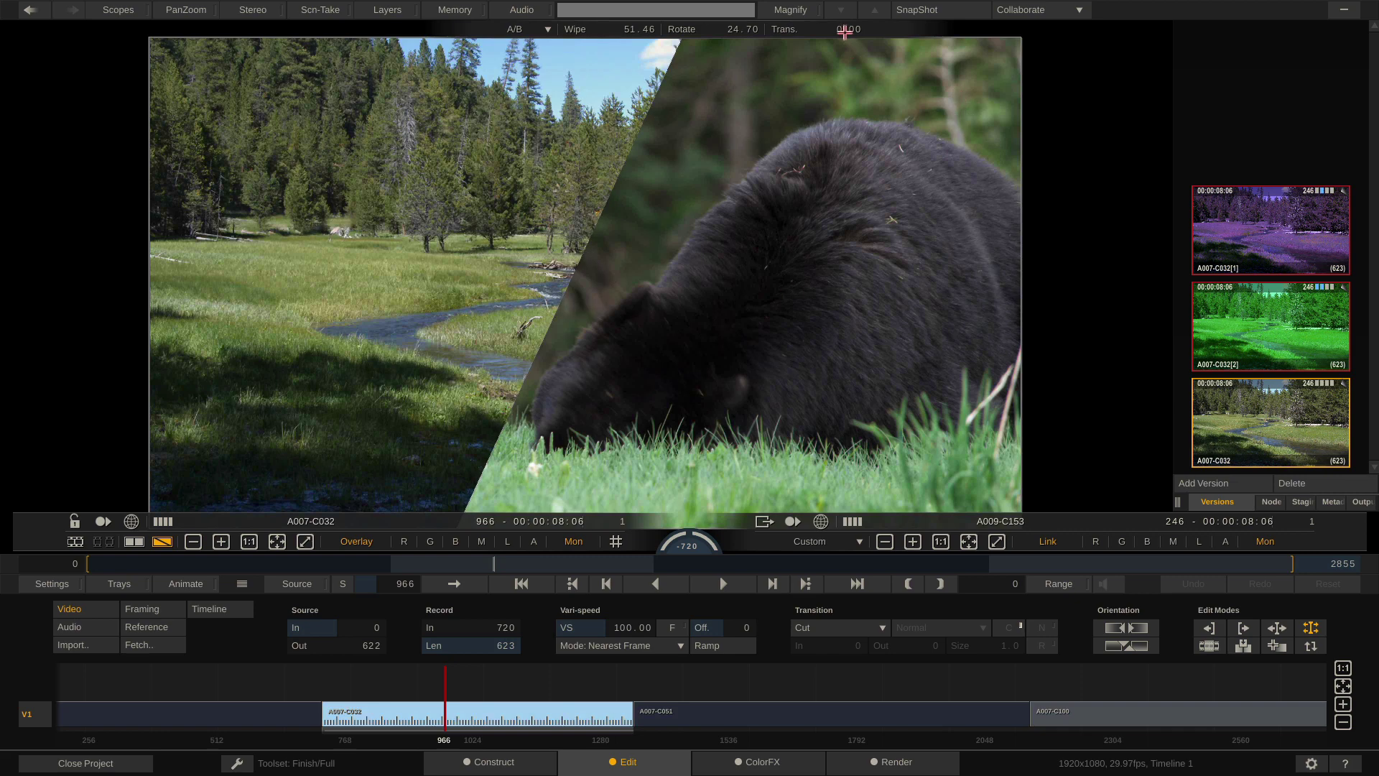
mouse_move(843, 24)
mouse_down()
mouse_move(819, 44)
mouse_move(833, 49)
mouse_up()
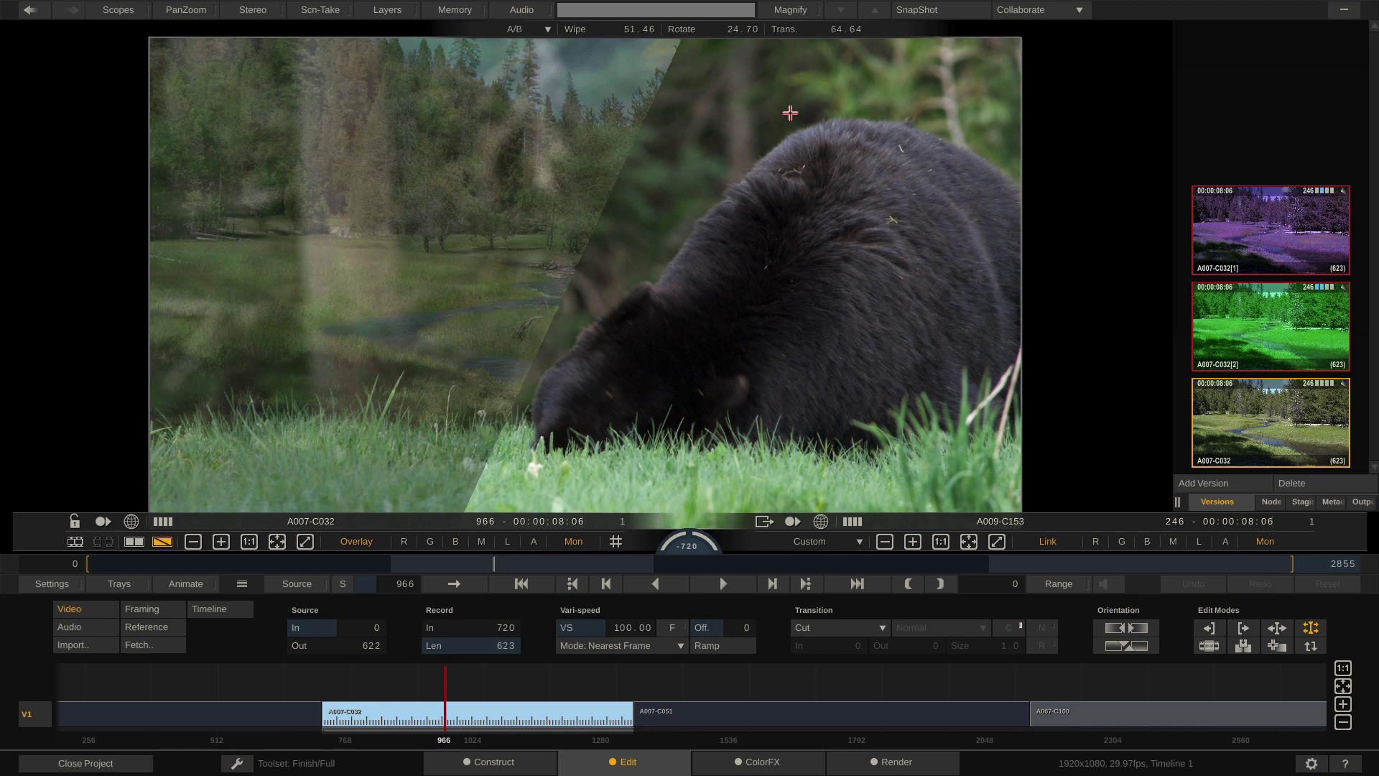
click(162, 542)
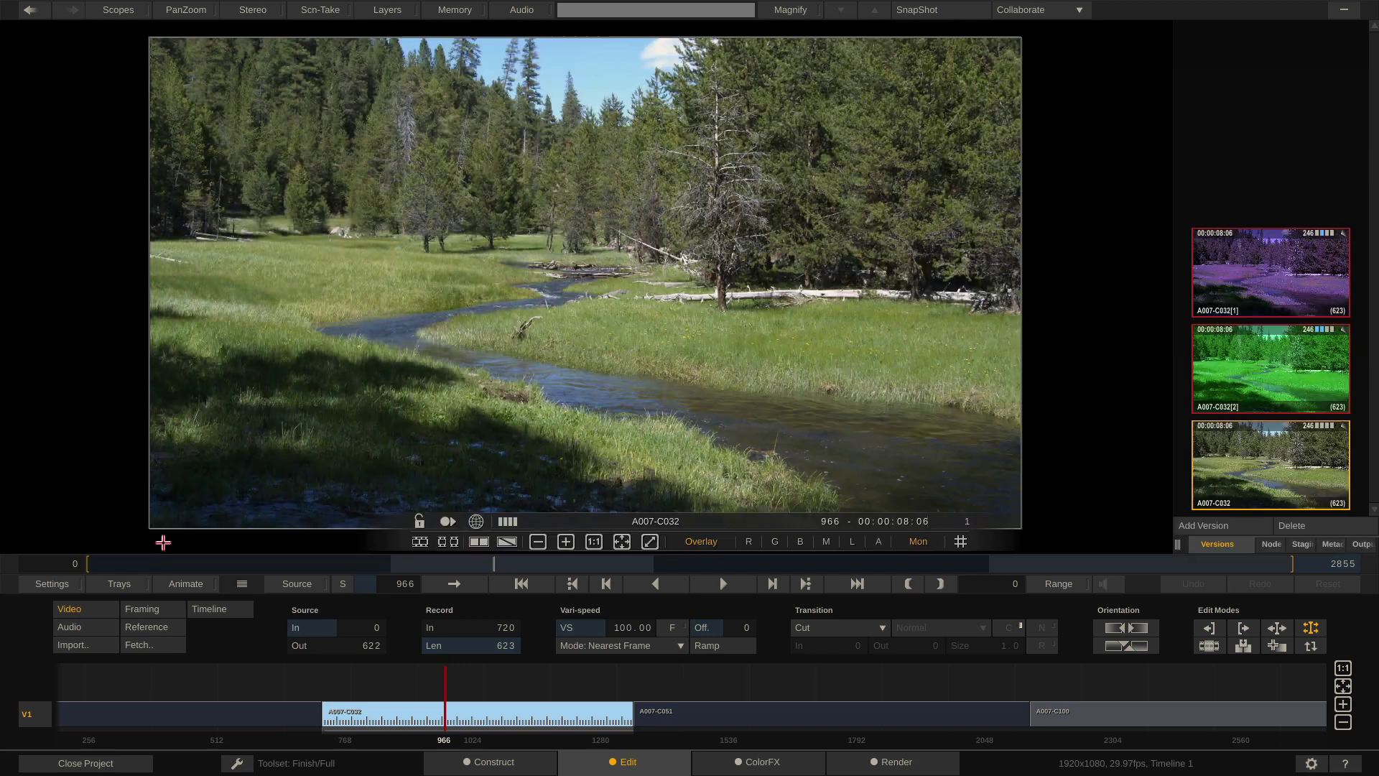
- Show bear clip A009-C153 fitted in a linked second viewer beside the meadow shot, back at frame 720
click(479, 542)
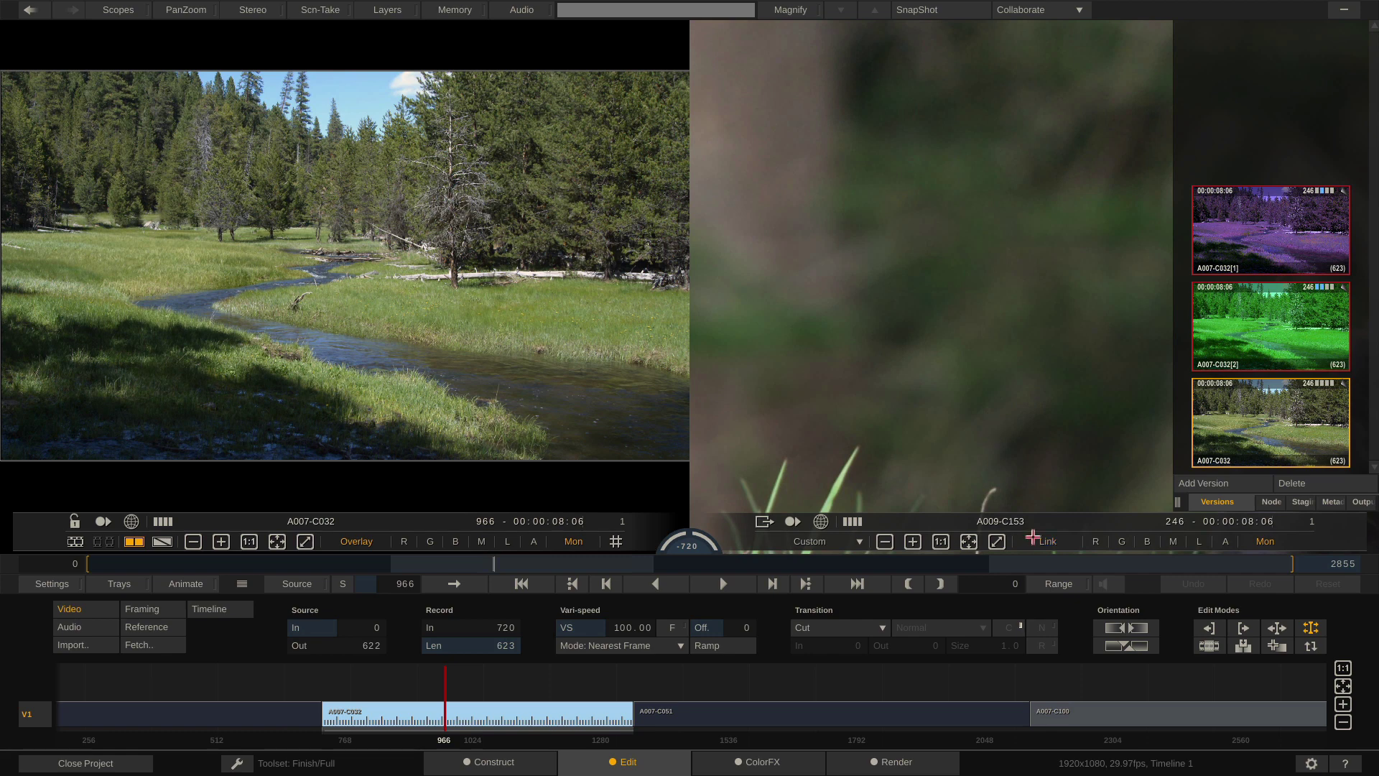
click(969, 541)
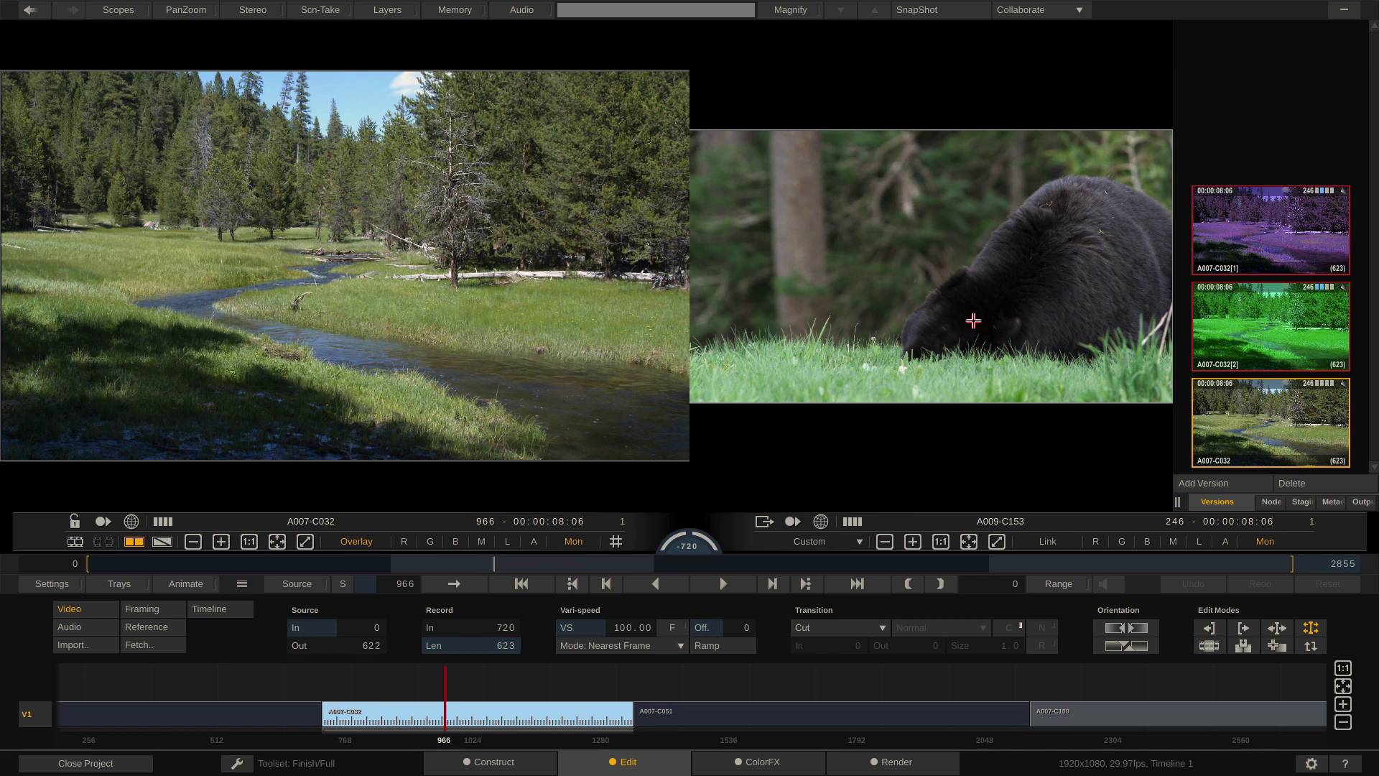
click(1046, 540)
key(Up)
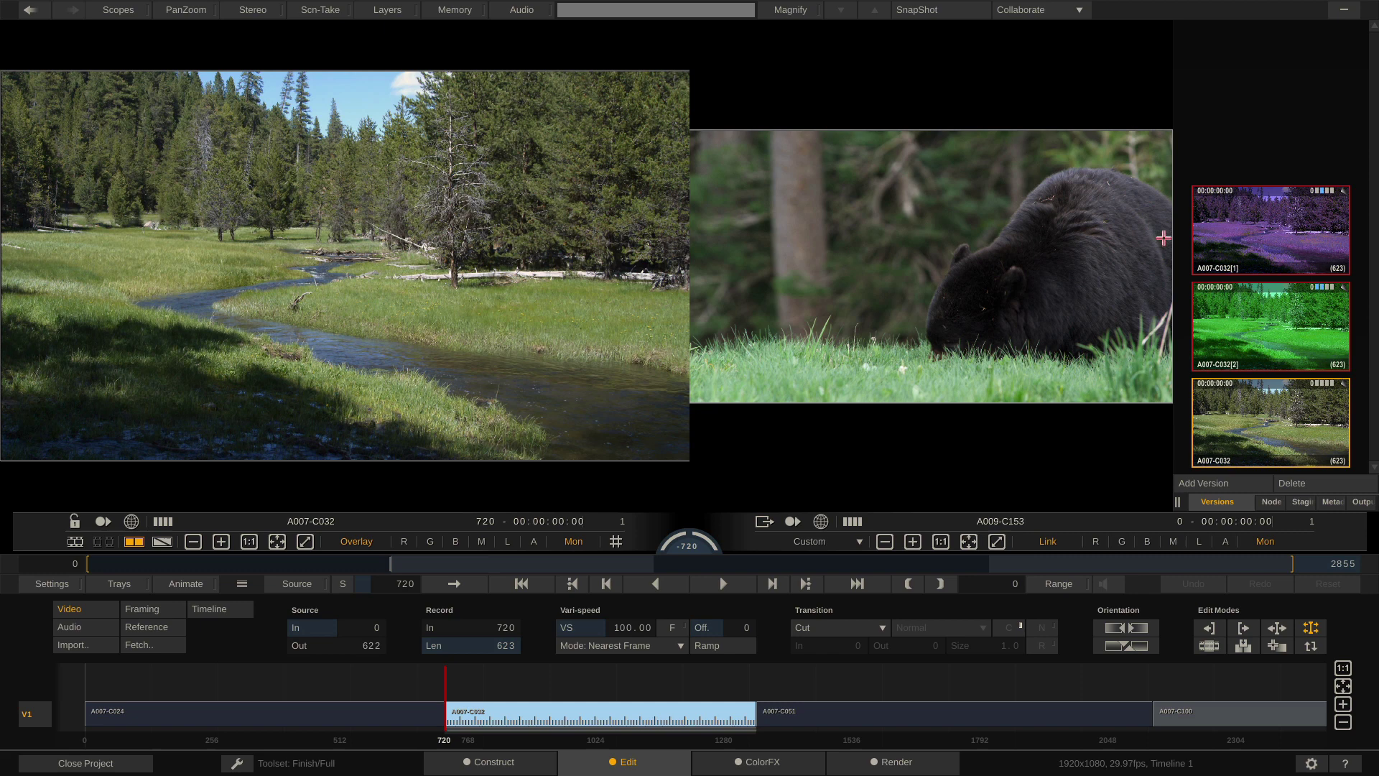
- Load green version A007-C032[2] into the right viewer, then zoom and pan both linked images together
drag(1304, 230, 1271, 185)
drag(1291, 310, 911, 190)
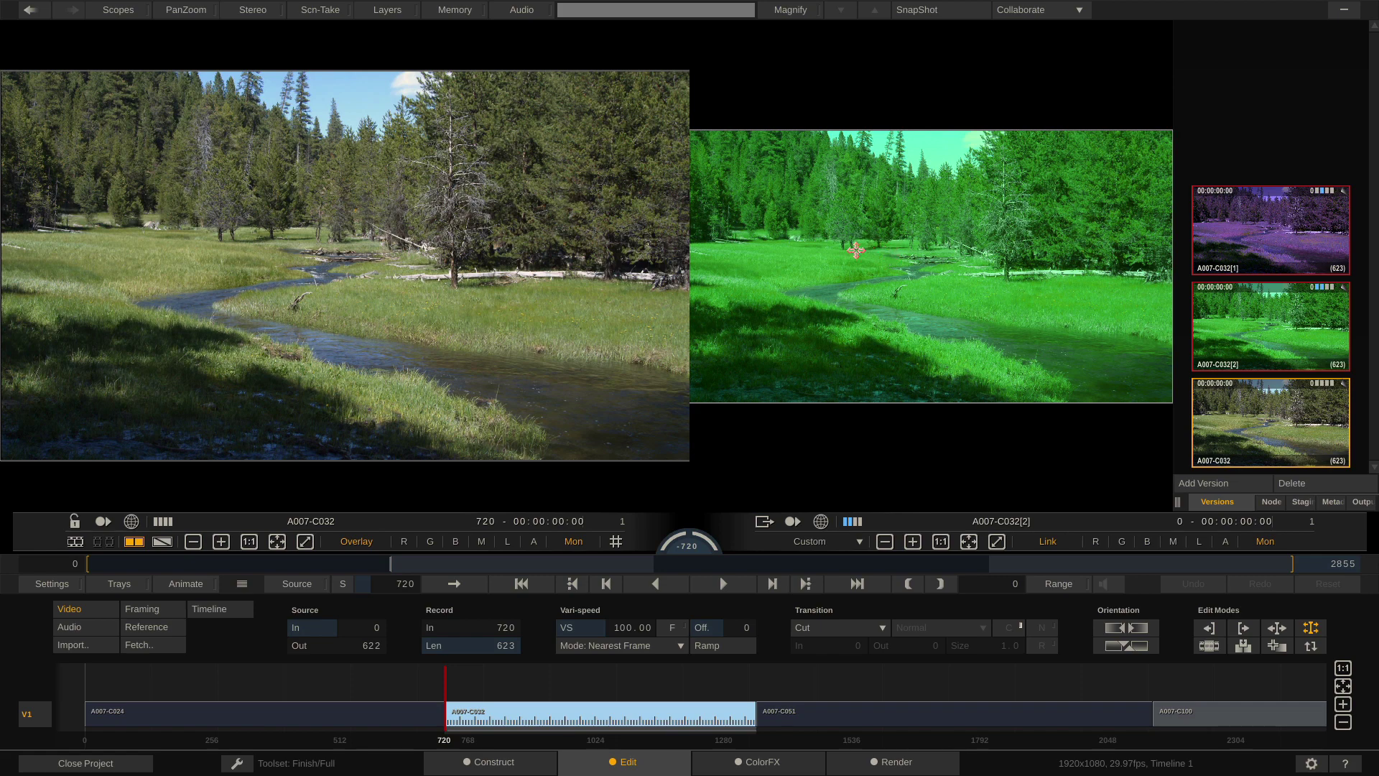
scroll(847, 255, up, 4)
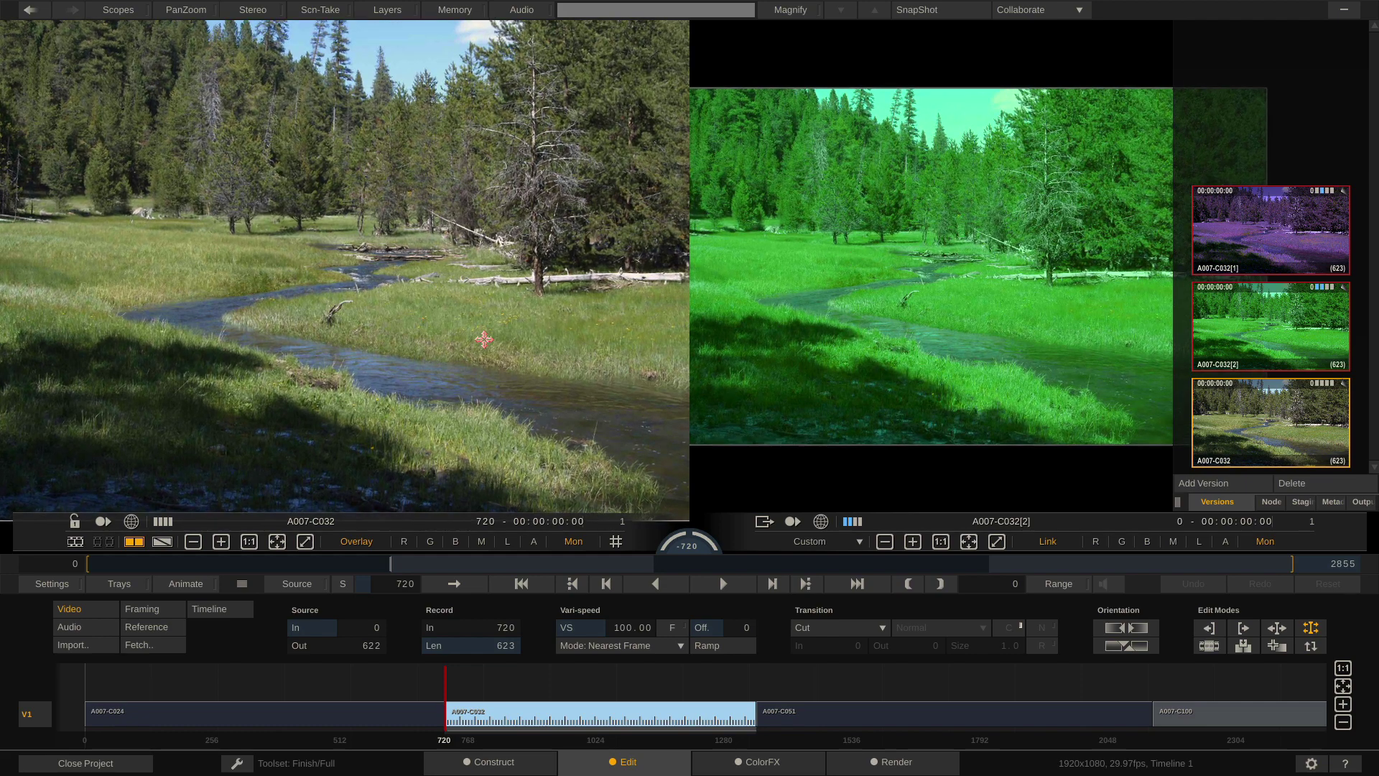
scroll(484, 338, up, 3)
scroll(484, 338, down, 4)
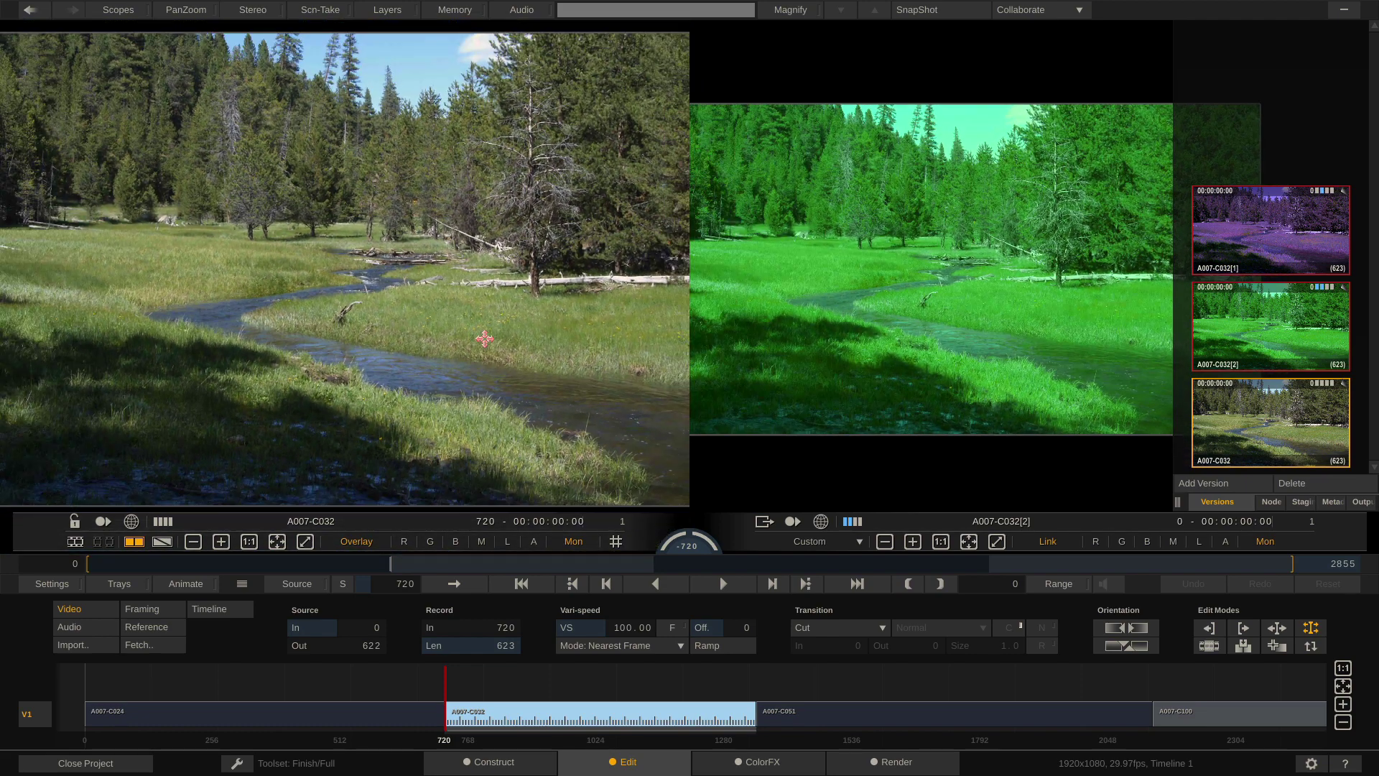
scroll(484, 338, down, 3)
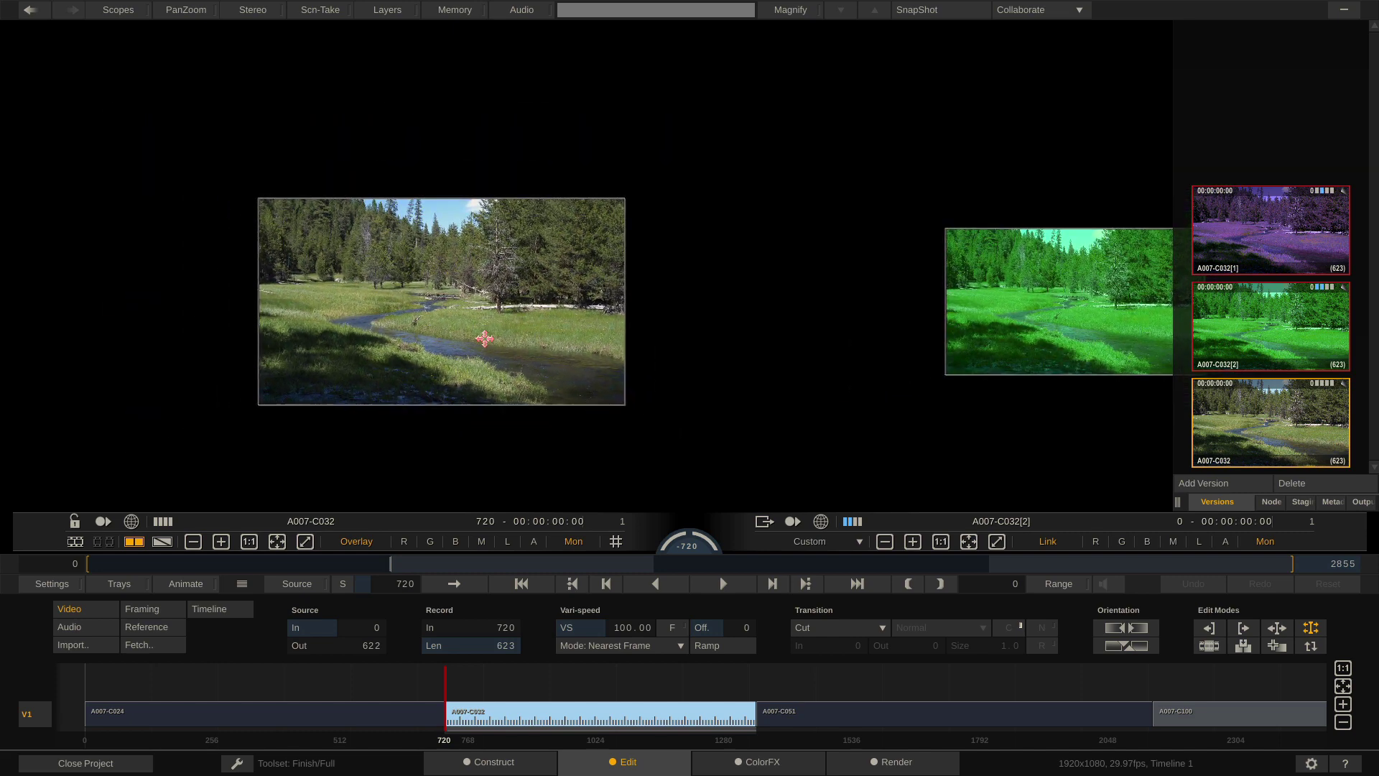
scroll(484, 338, up, 4)
drag(760, 339, 708, 359)
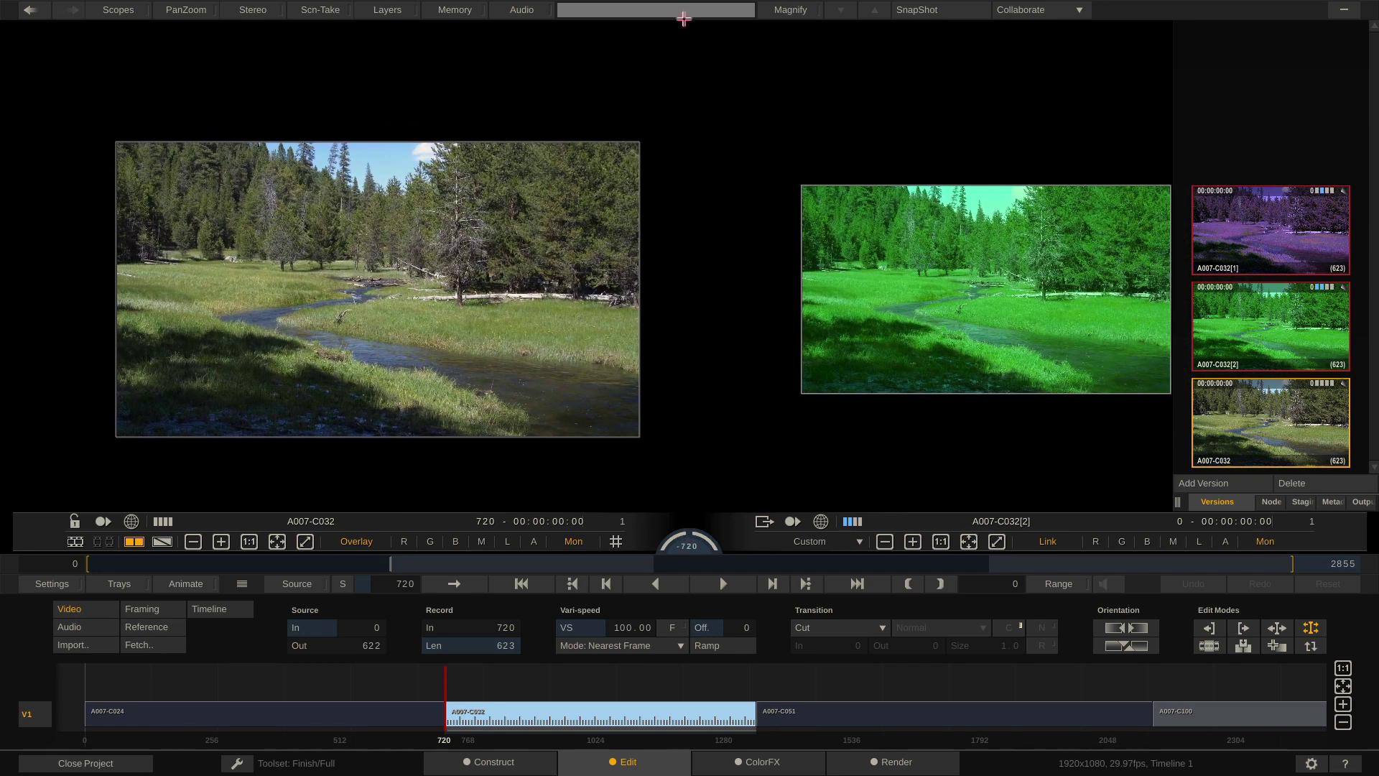
- Fit both images, zoom only the green version into a stream close-up, and play to frame 871
click(278, 541)
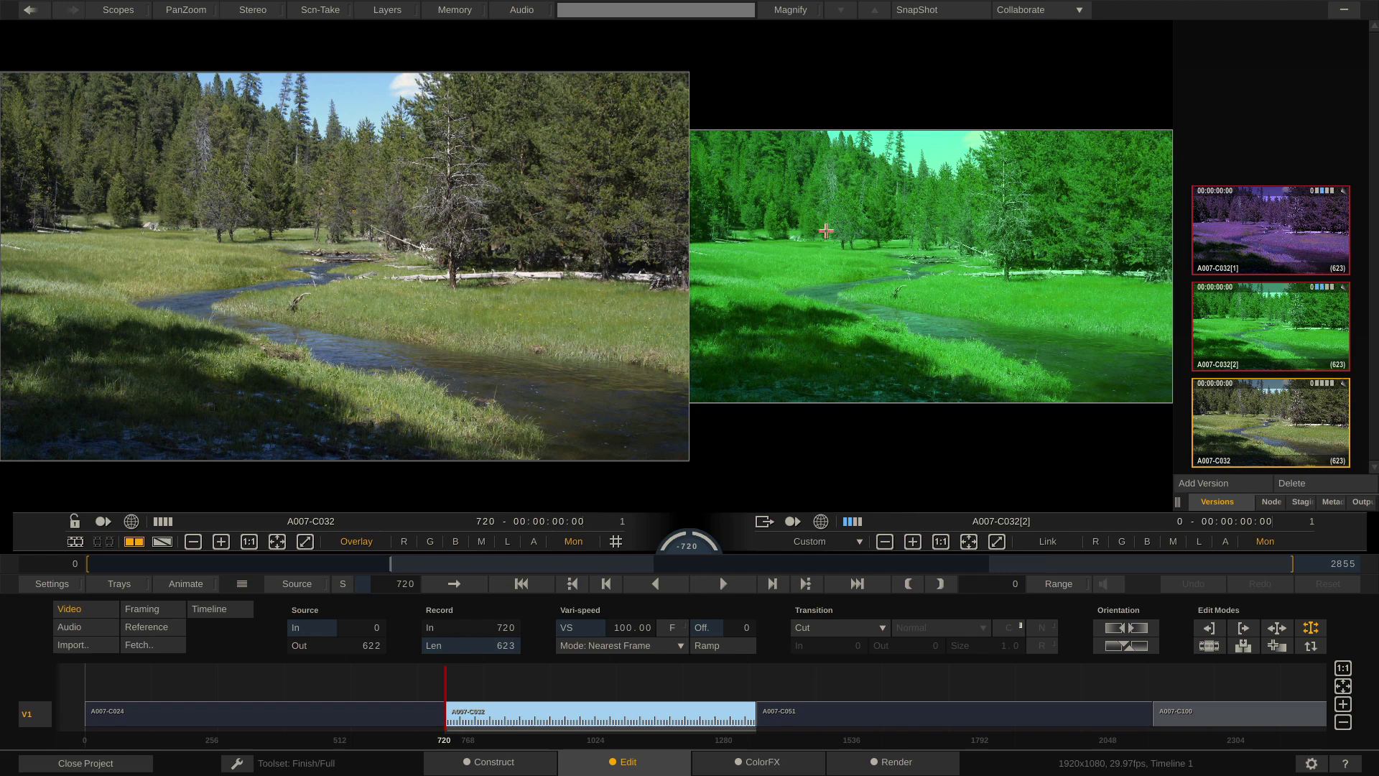
scroll(902, 311, up, 5)
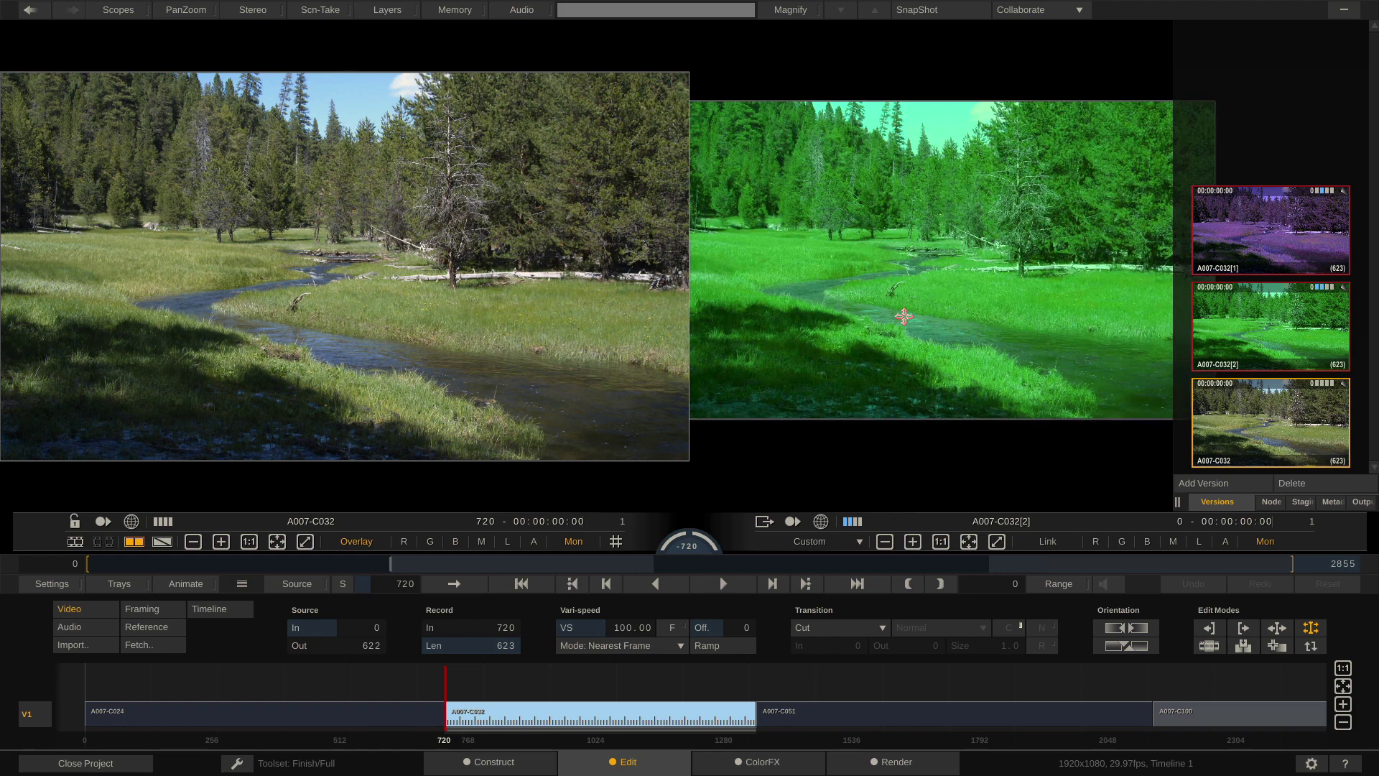
scroll(843, 309, up, 5)
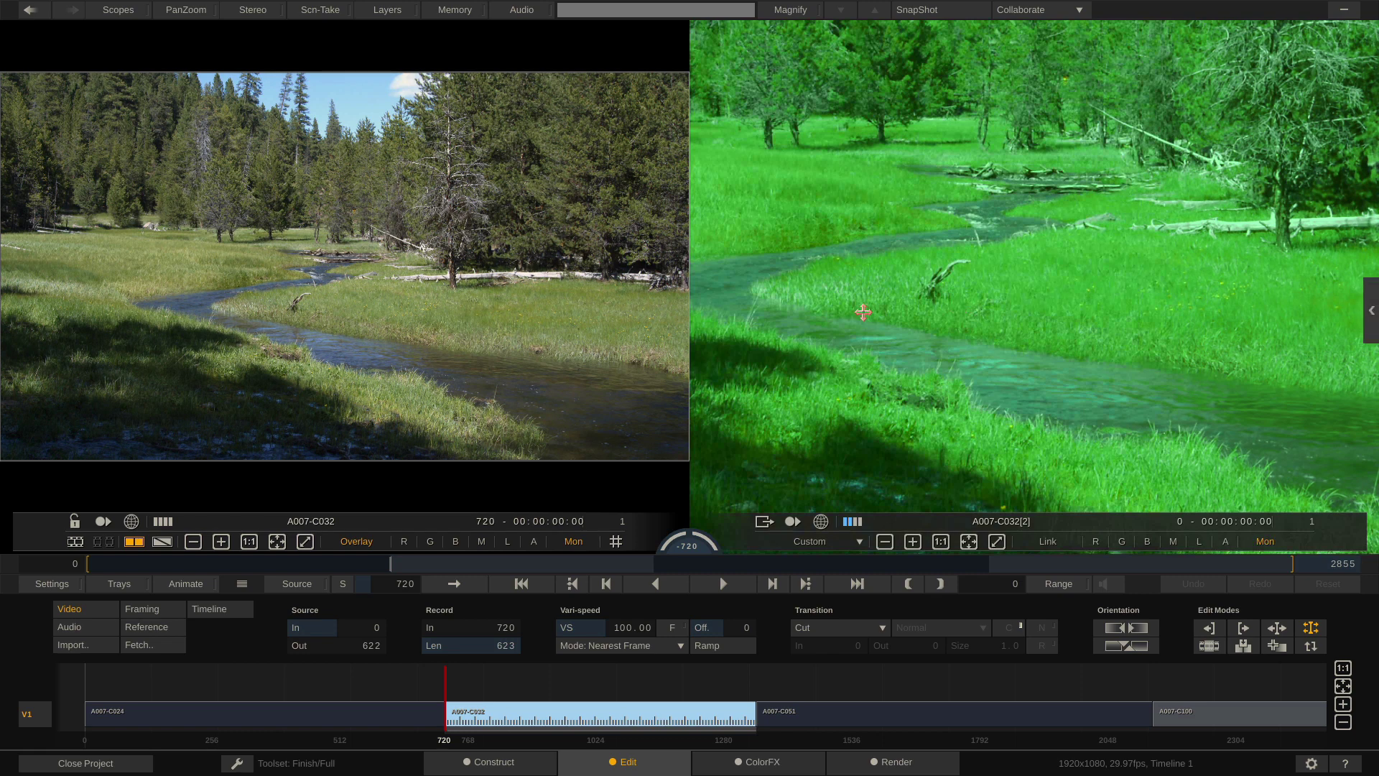
drag(862, 308, 1068, 342)
scroll(1067, 344, up, 3)
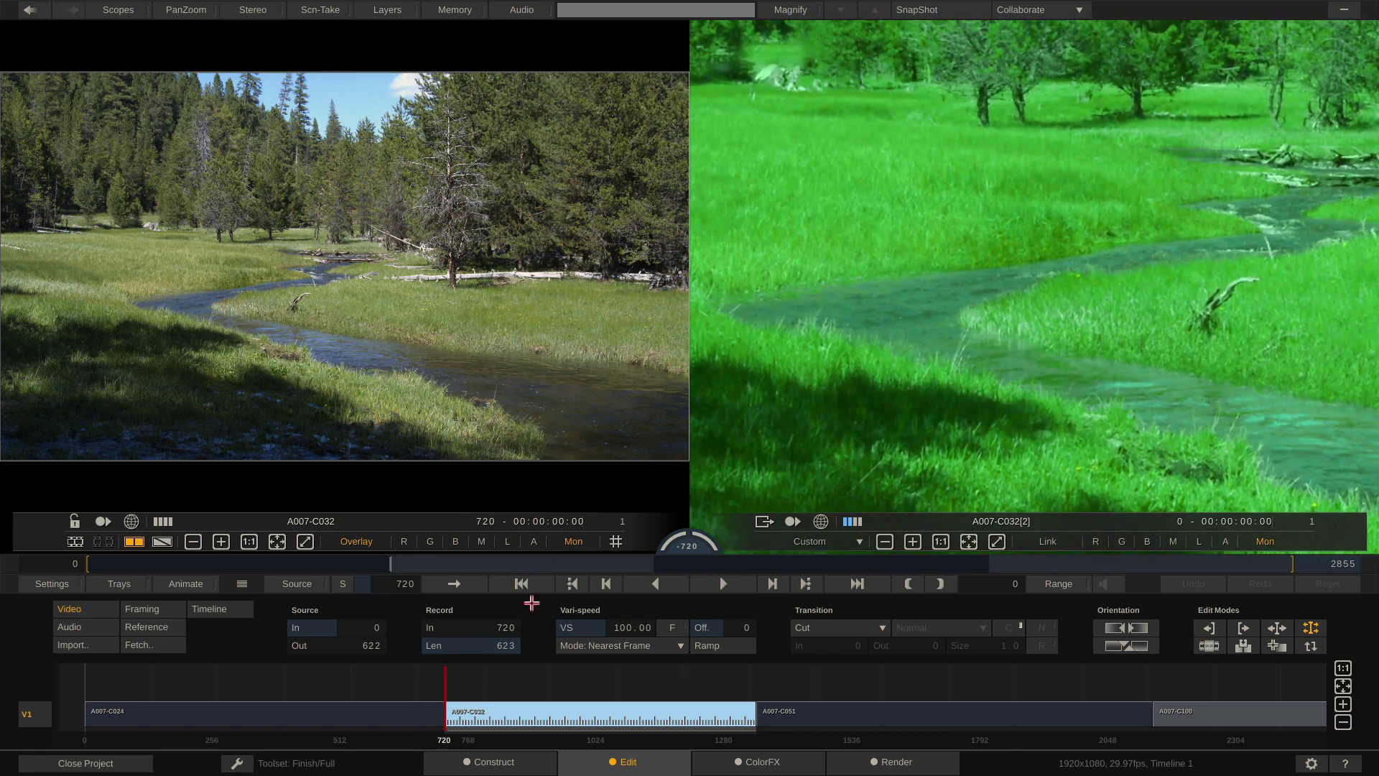
key(space)
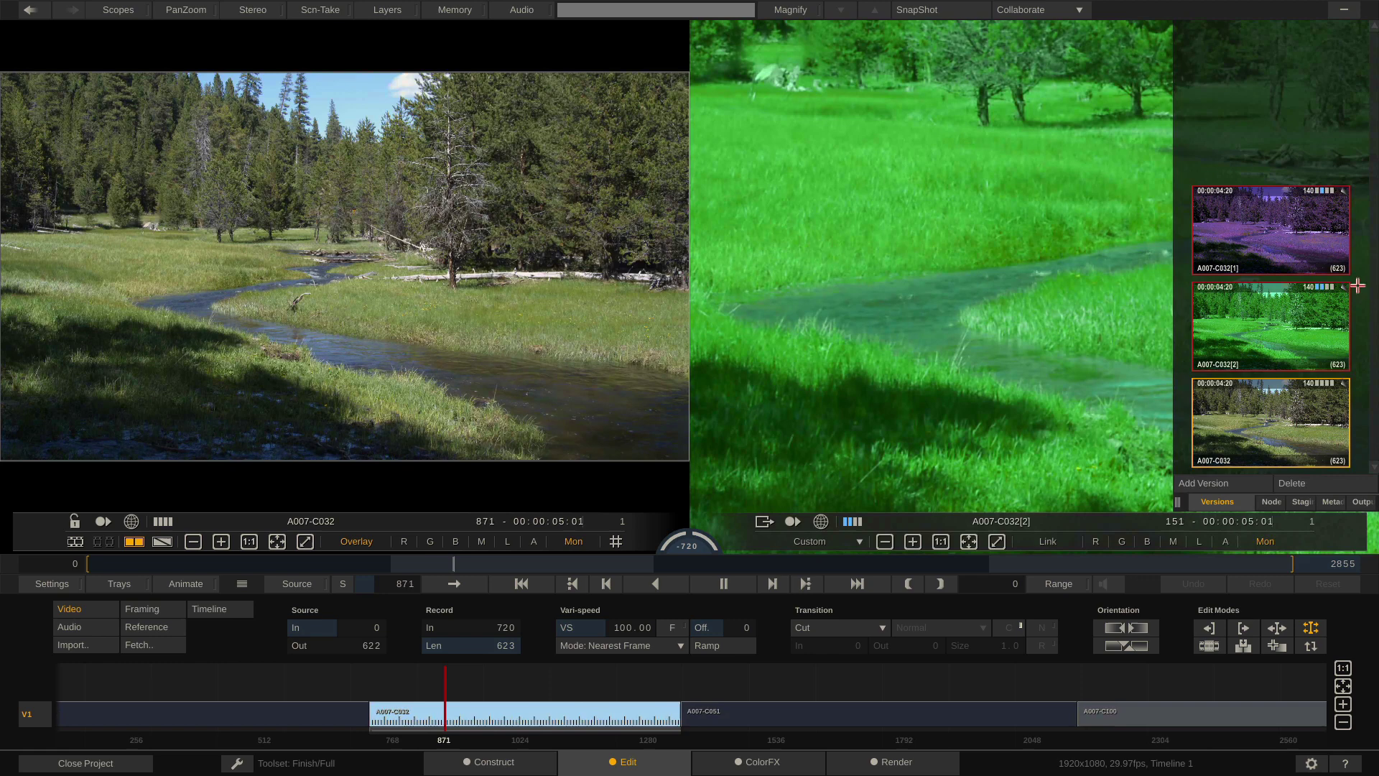
- Swap the original A007-C032 into the right viewer, then stop and scrub playback back to frame 769
drag(1271, 424, 1000, 318)
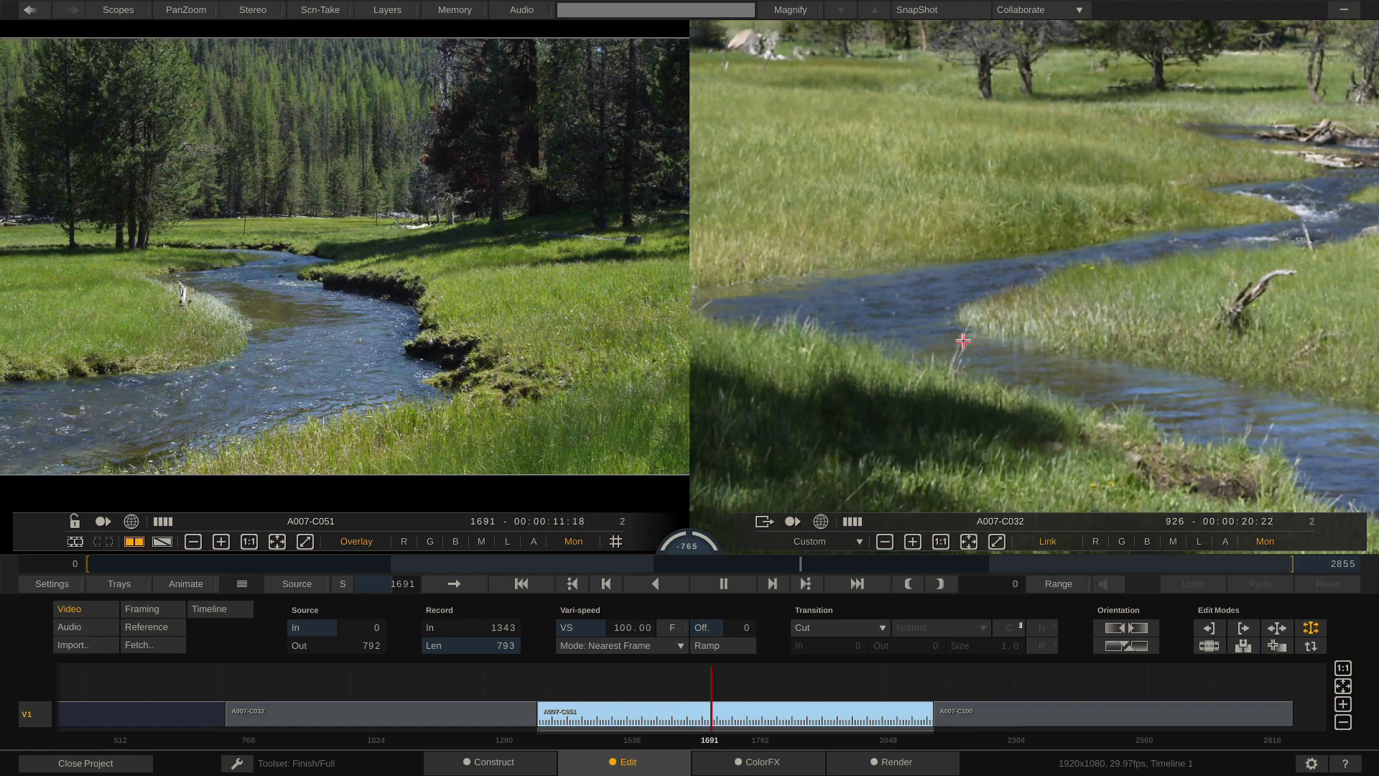
click(397, 678)
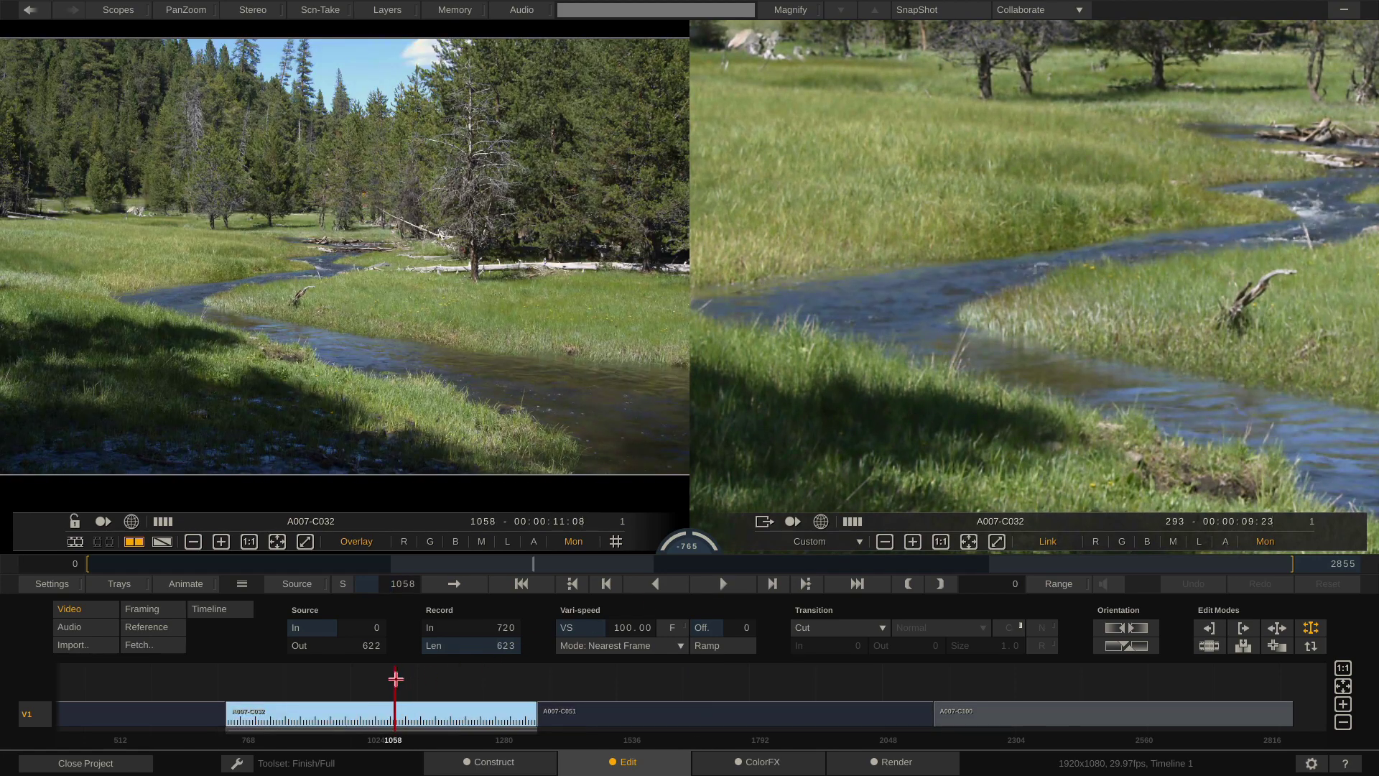
drag(397, 678, 250, 678)
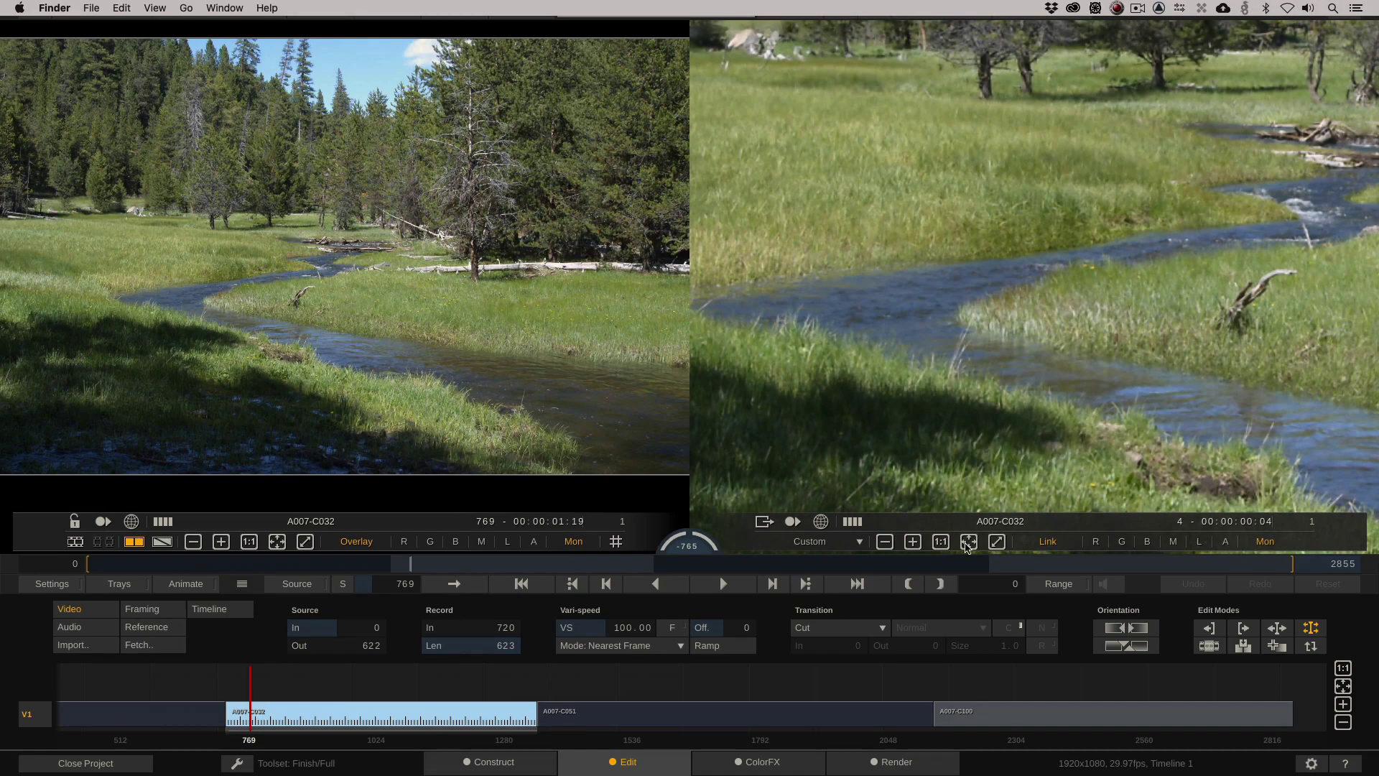
- Fit the right viewer and import bear clip A009-C153.mov into it at frame 0
click(969, 541)
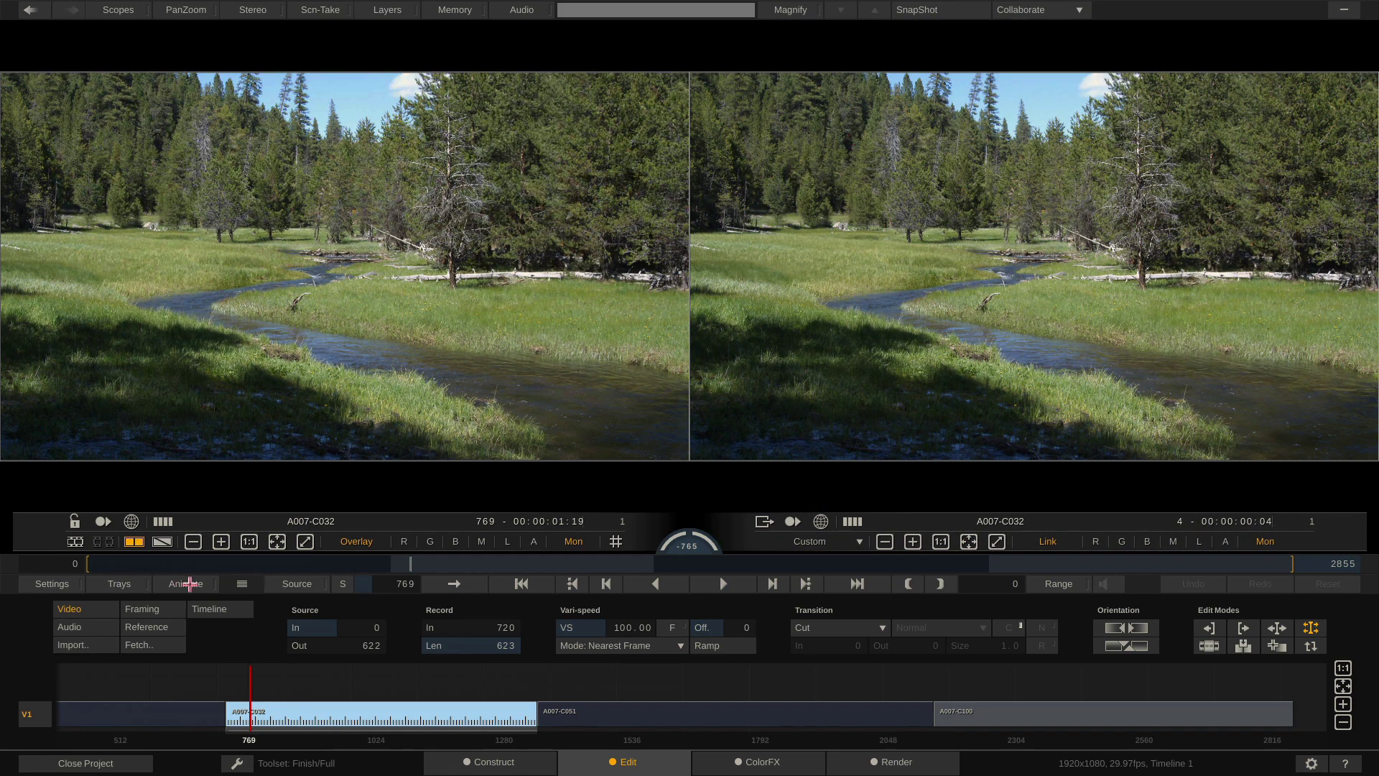
click(73, 646)
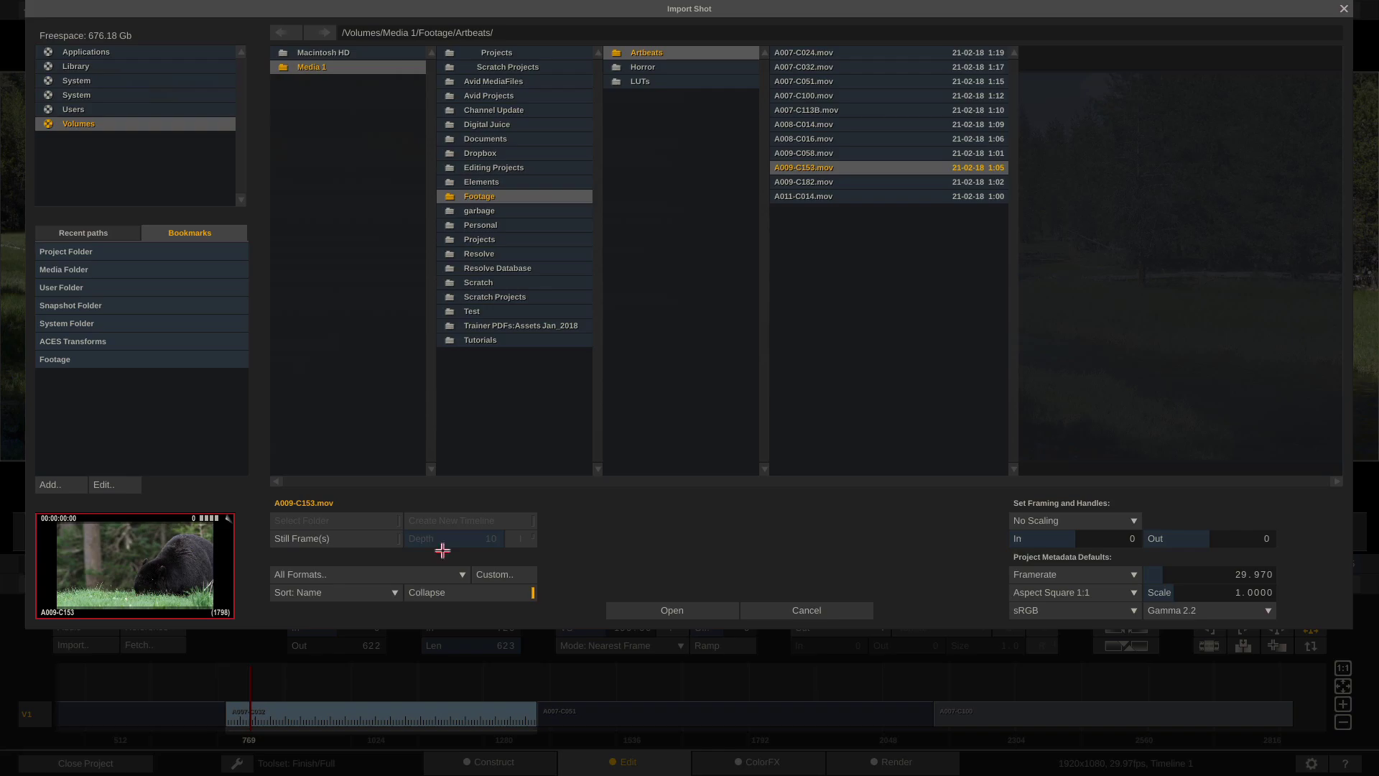
click(653, 609)
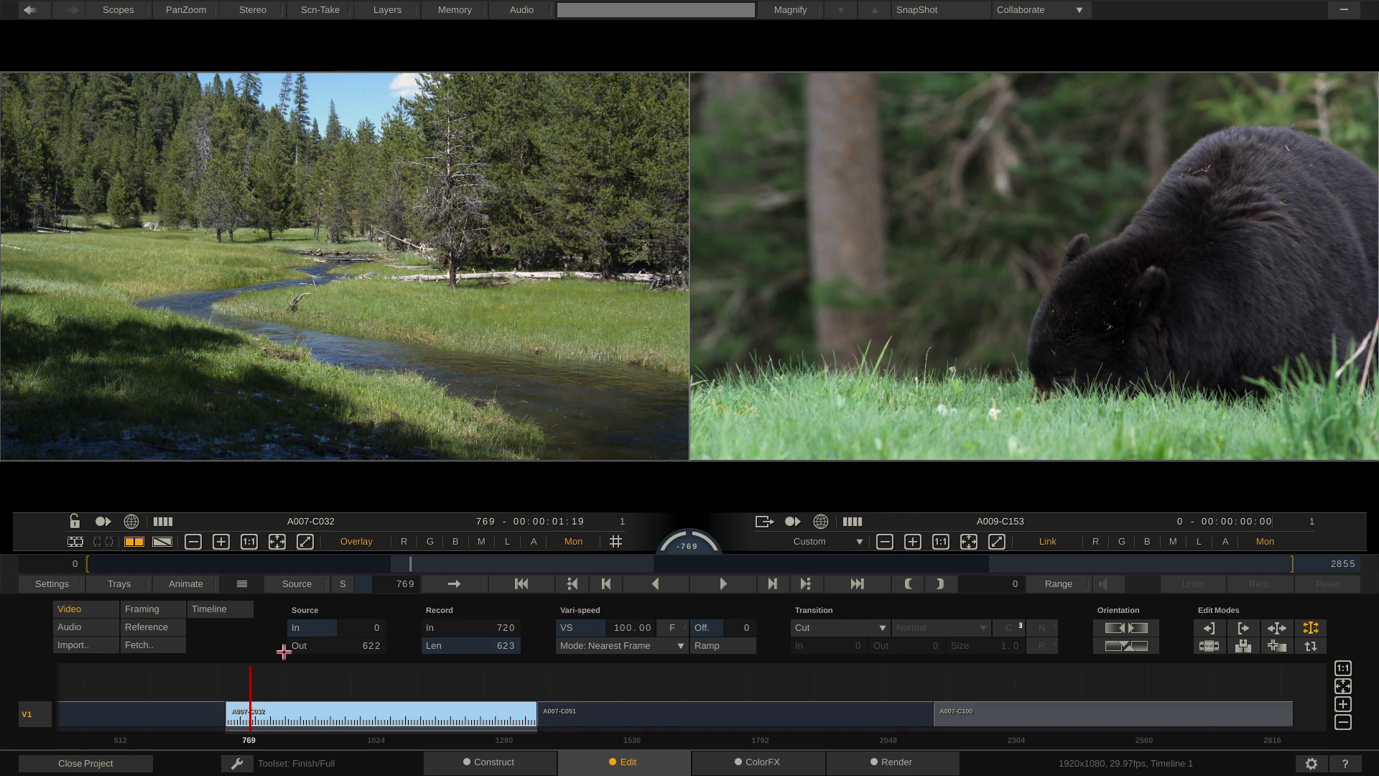
- Play the meadow shot and bear clip together from A007-C032's start, then jump back to frame 720
click(245, 683)
click(233, 683)
key(Up)
key(space)
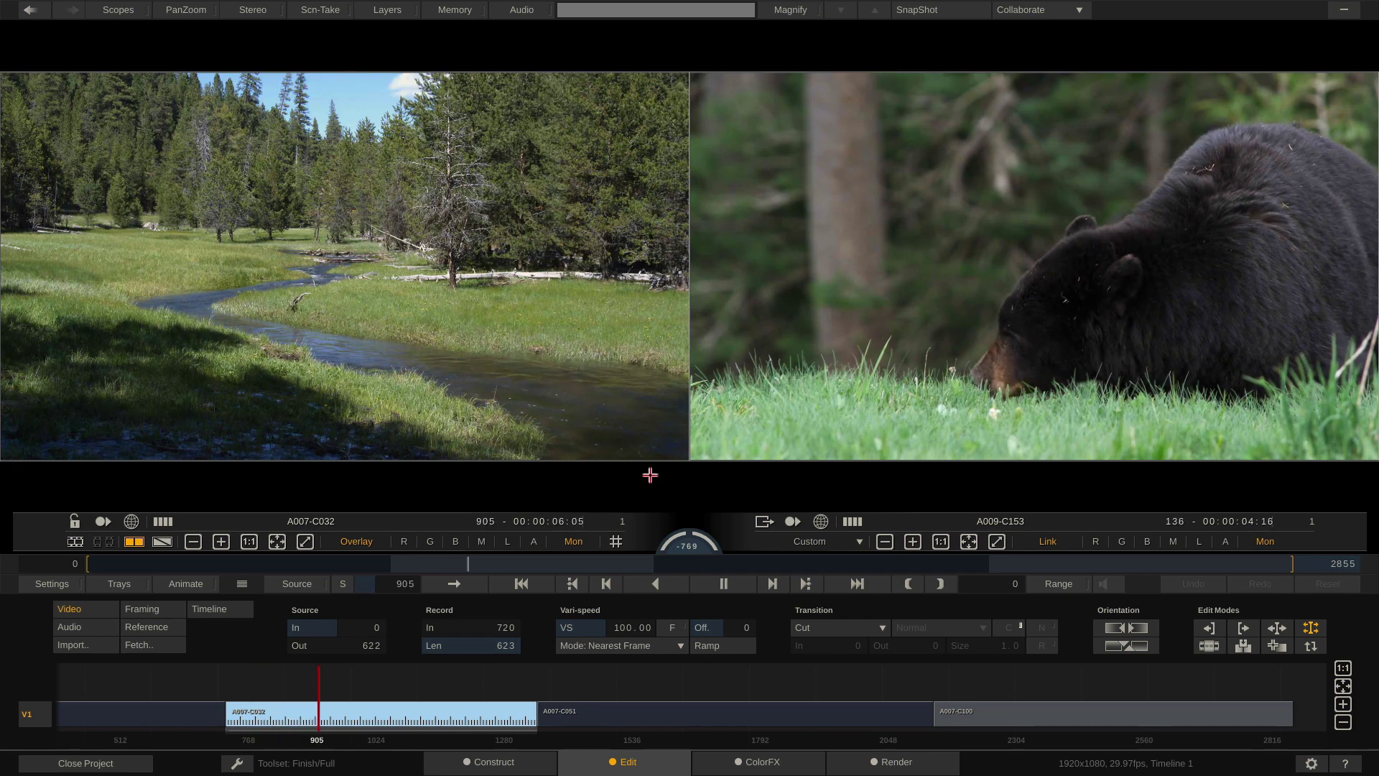
key(space)
key(Up)
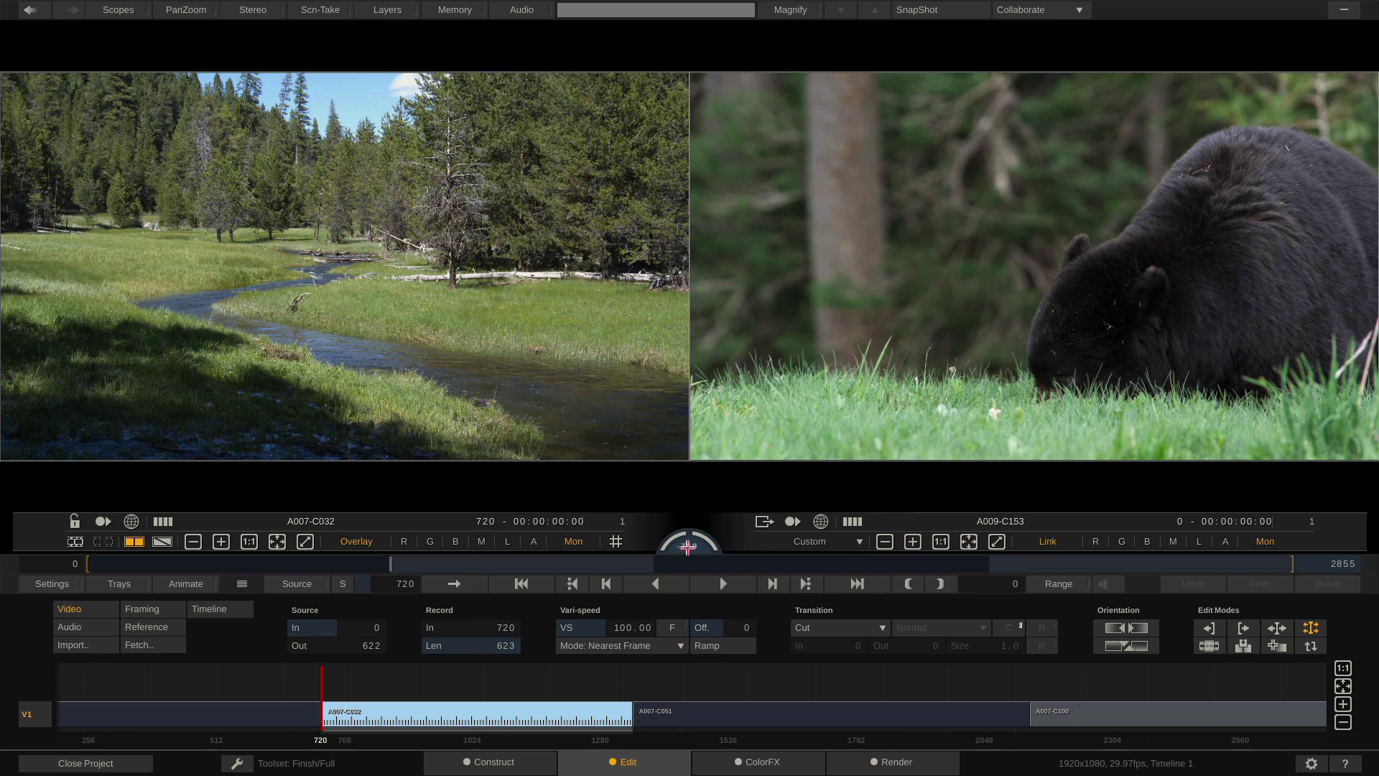
- Replace the bear clip's -769 offset with -720
click(687, 547)
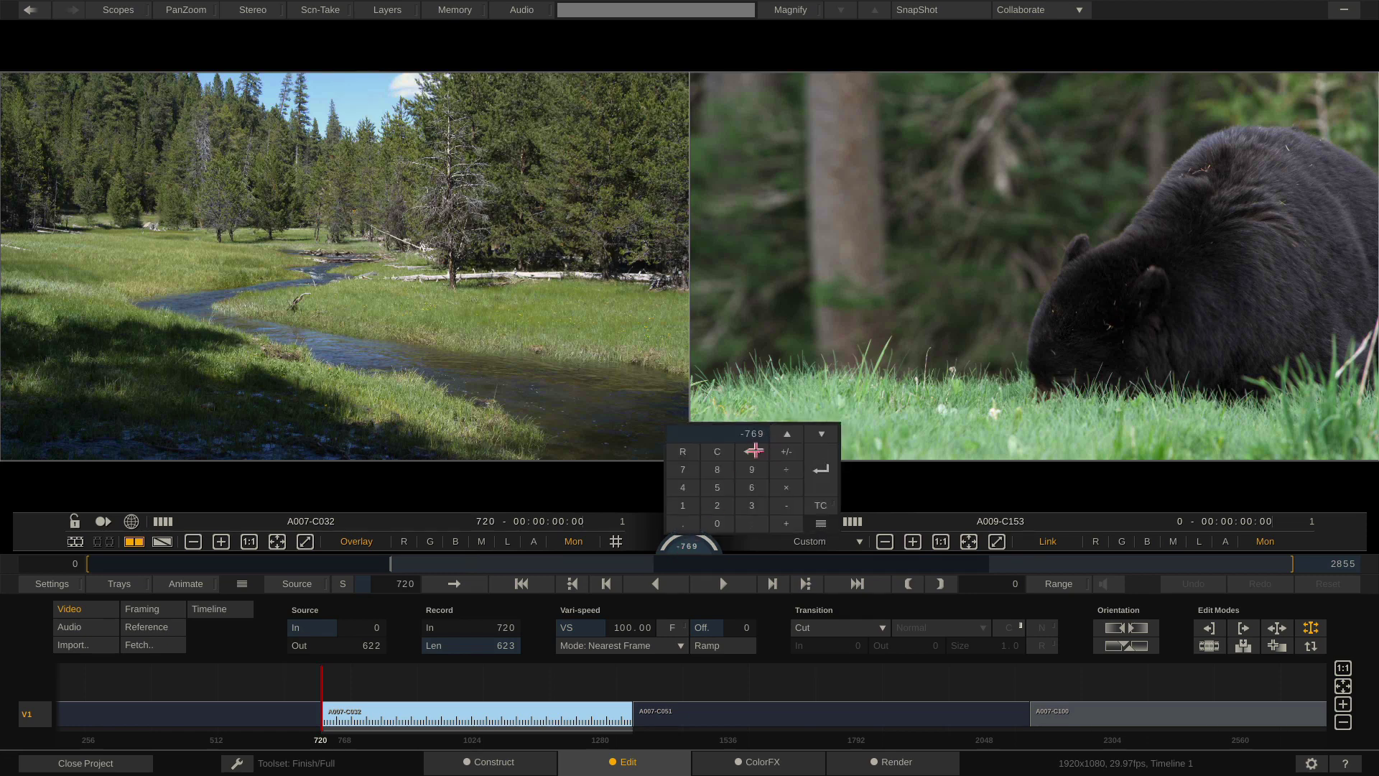
click(716, 451)
text(-720)
key(Return)
- Play to check the alignment, slip the bear clip a frame, then restore the offset to -720
key(space)
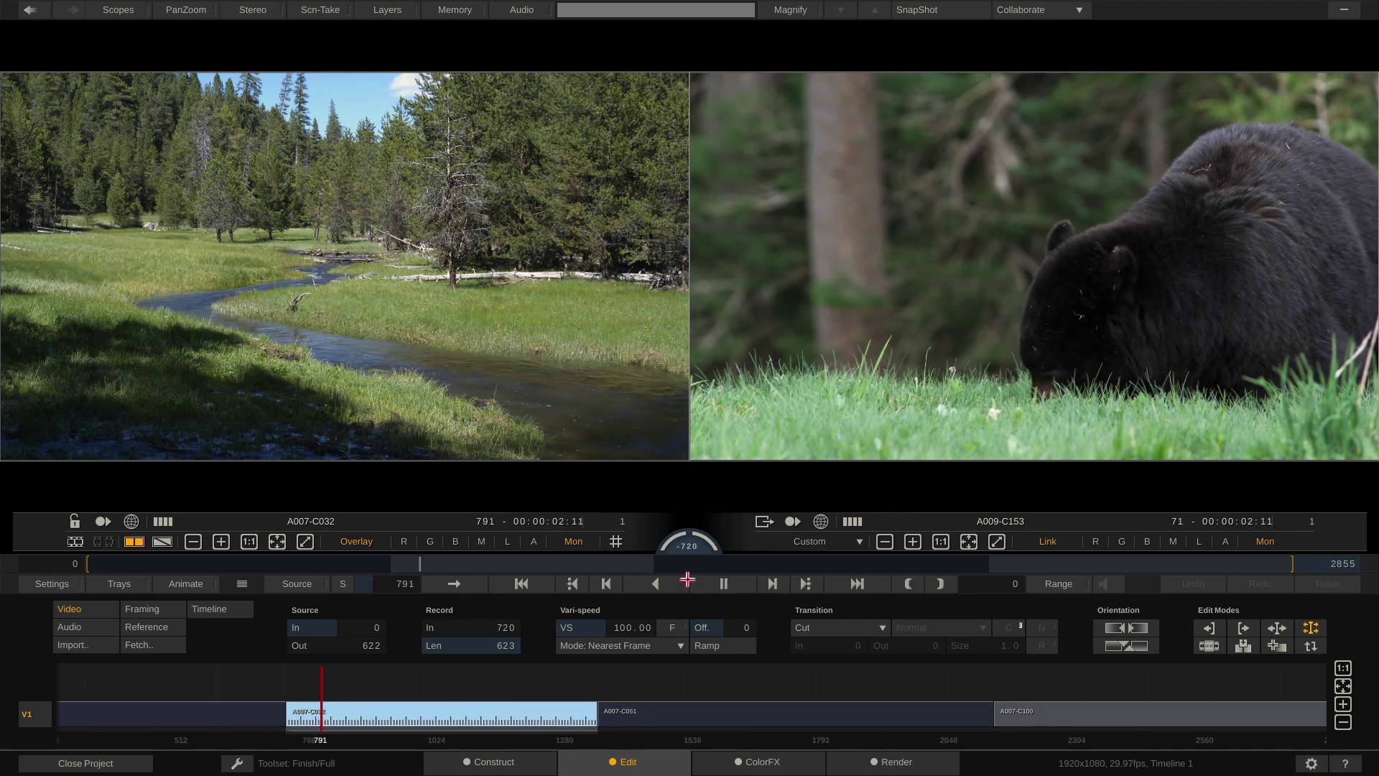
key(space)
drag(694, 557, 706, 526)
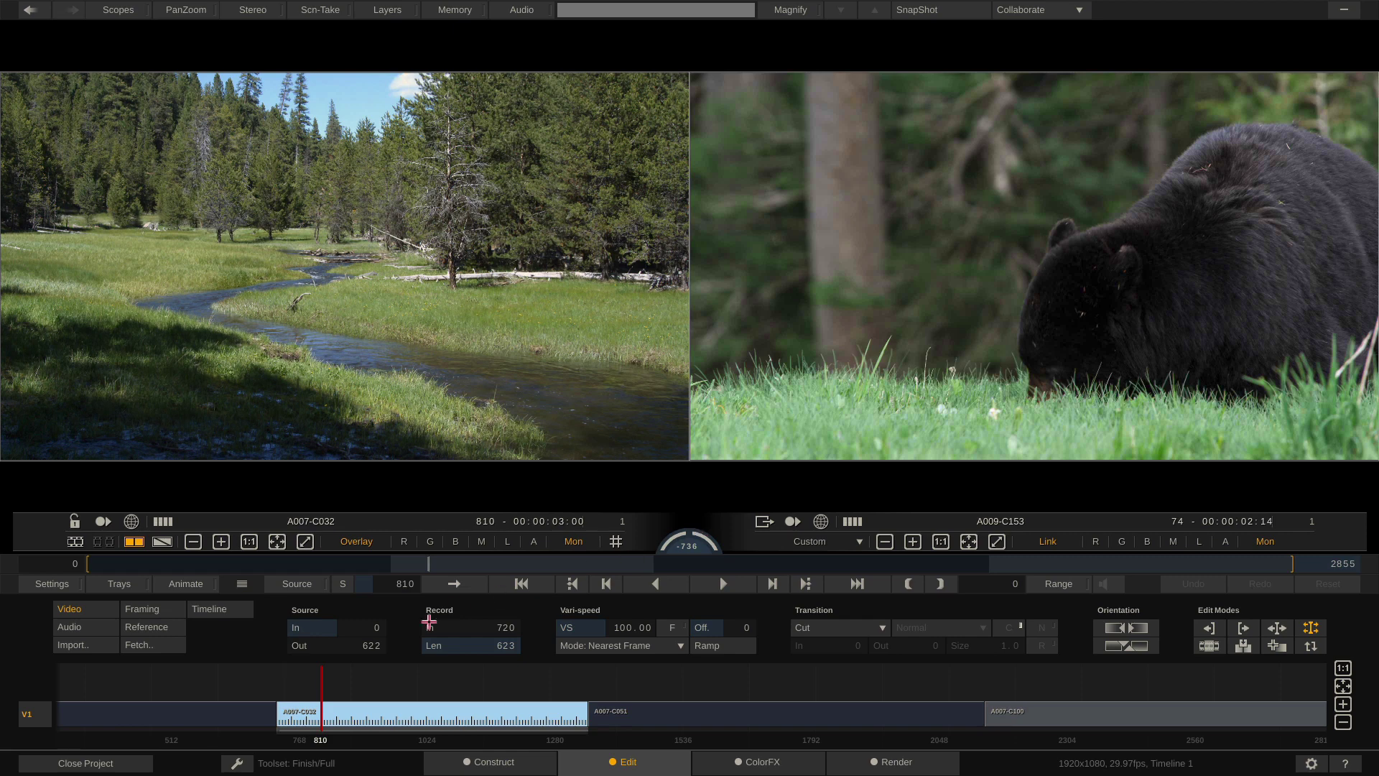
drag(322, 674, 316, 675)
key(Up)
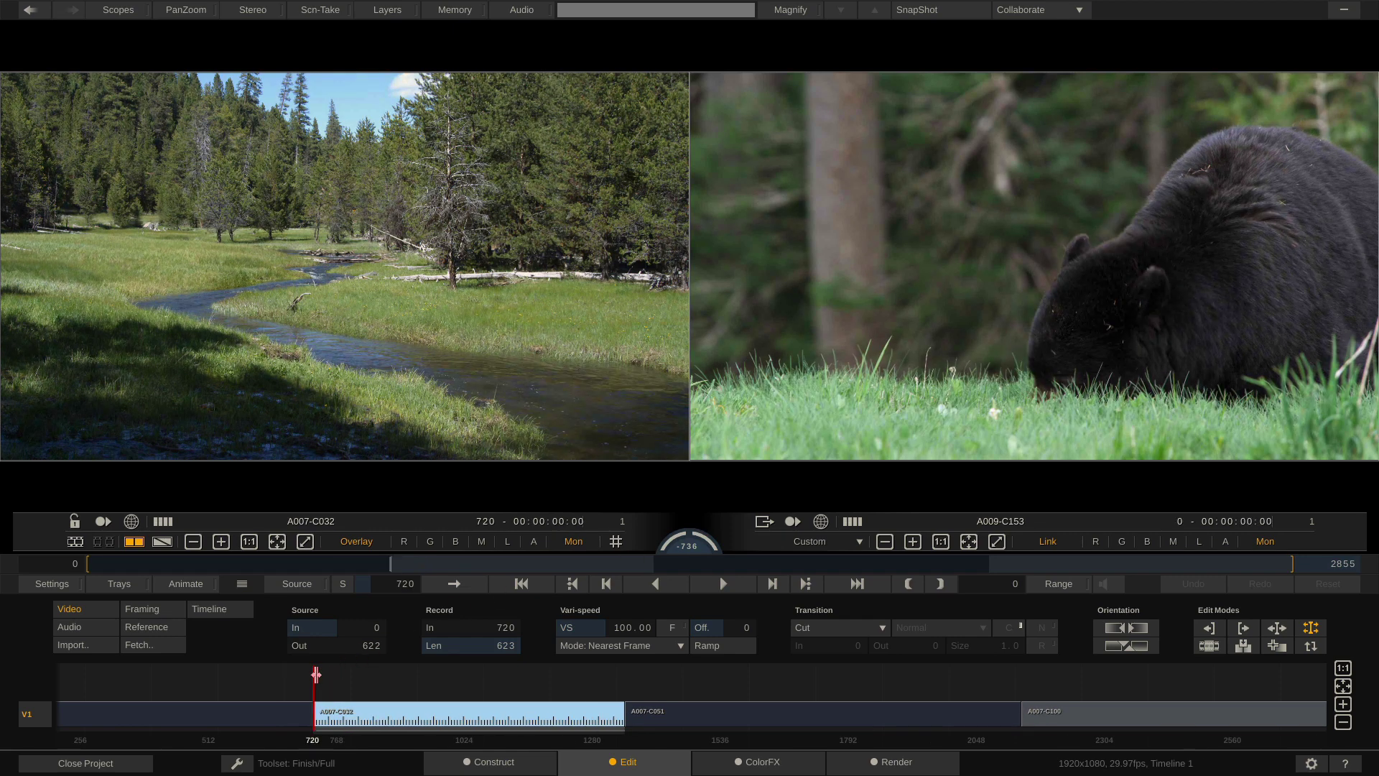
click(690, 545)
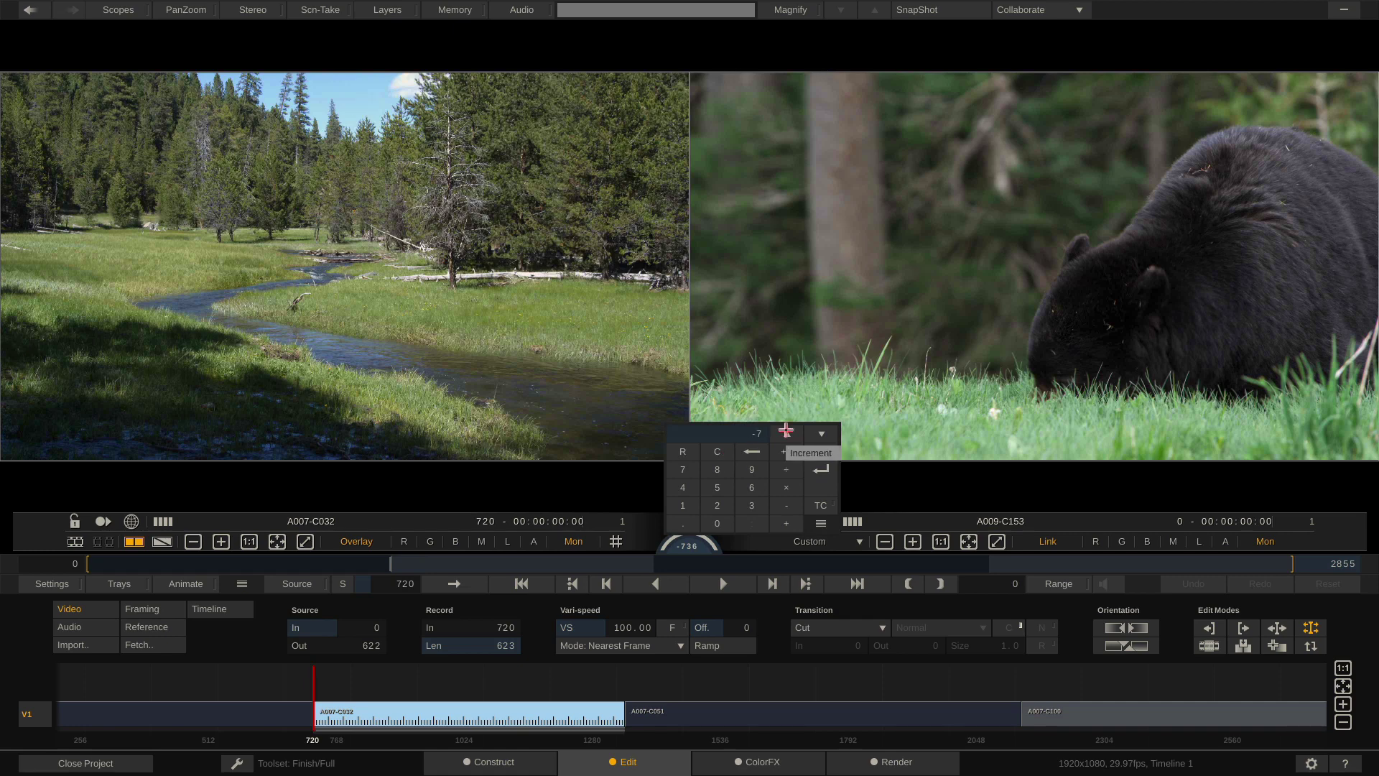
click(786, 432)
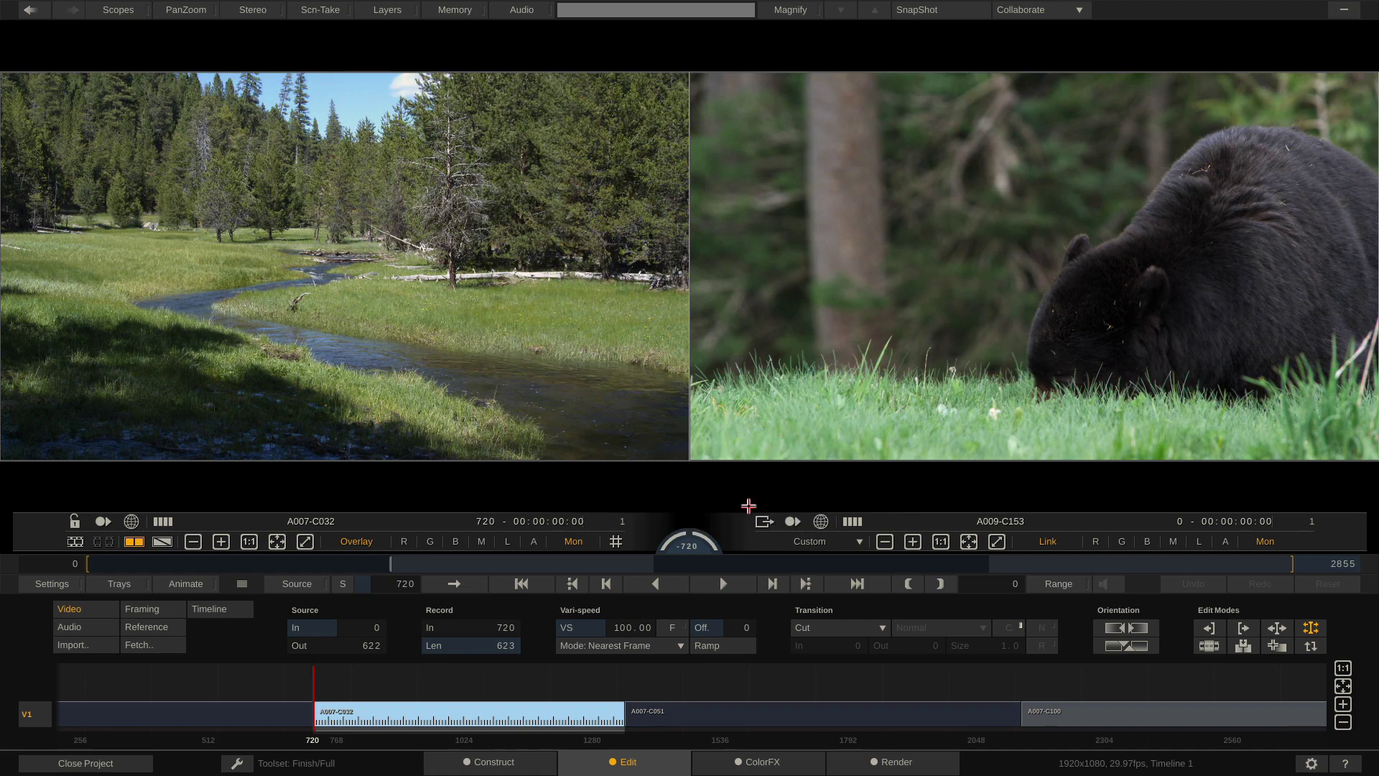
- Play both clips in sync from frame 720, then give A009-C153 playback control and play it alone
key(space)
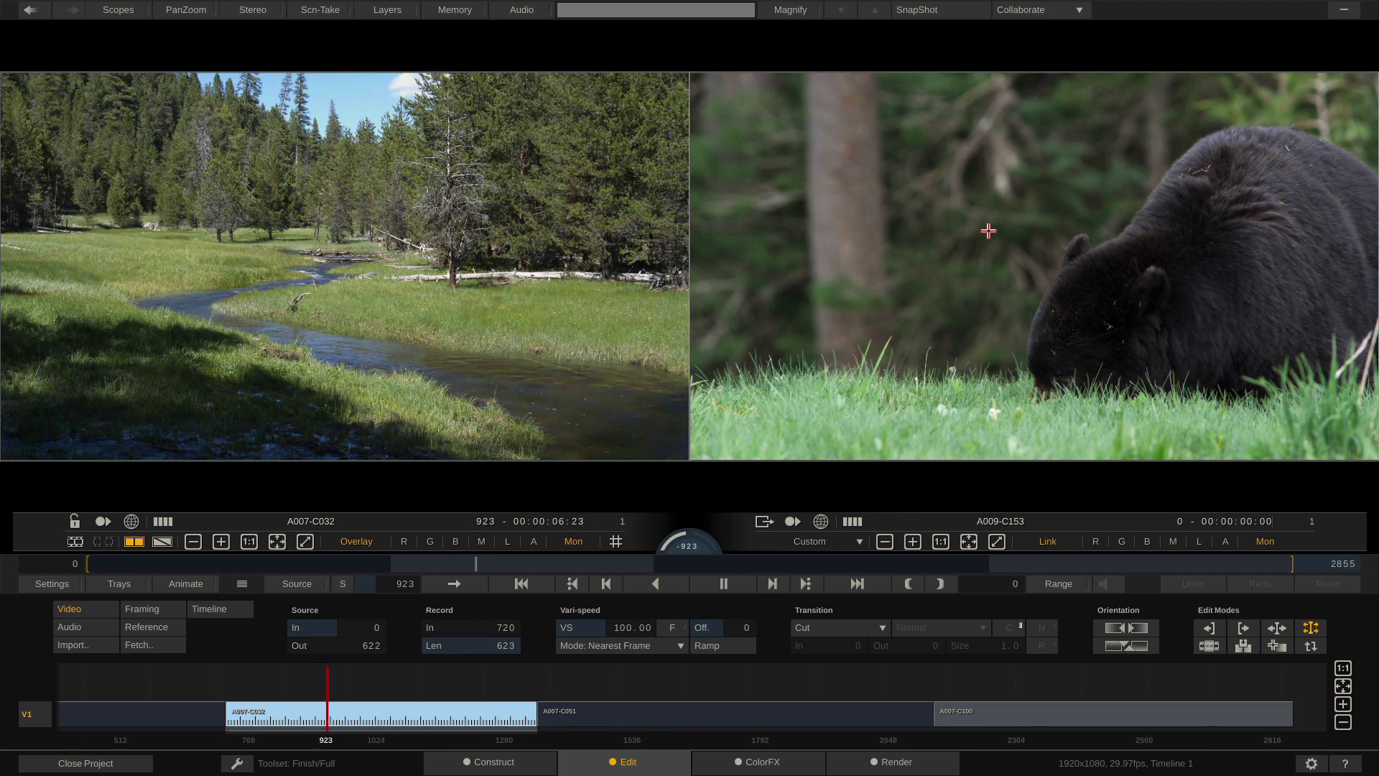
key(space)
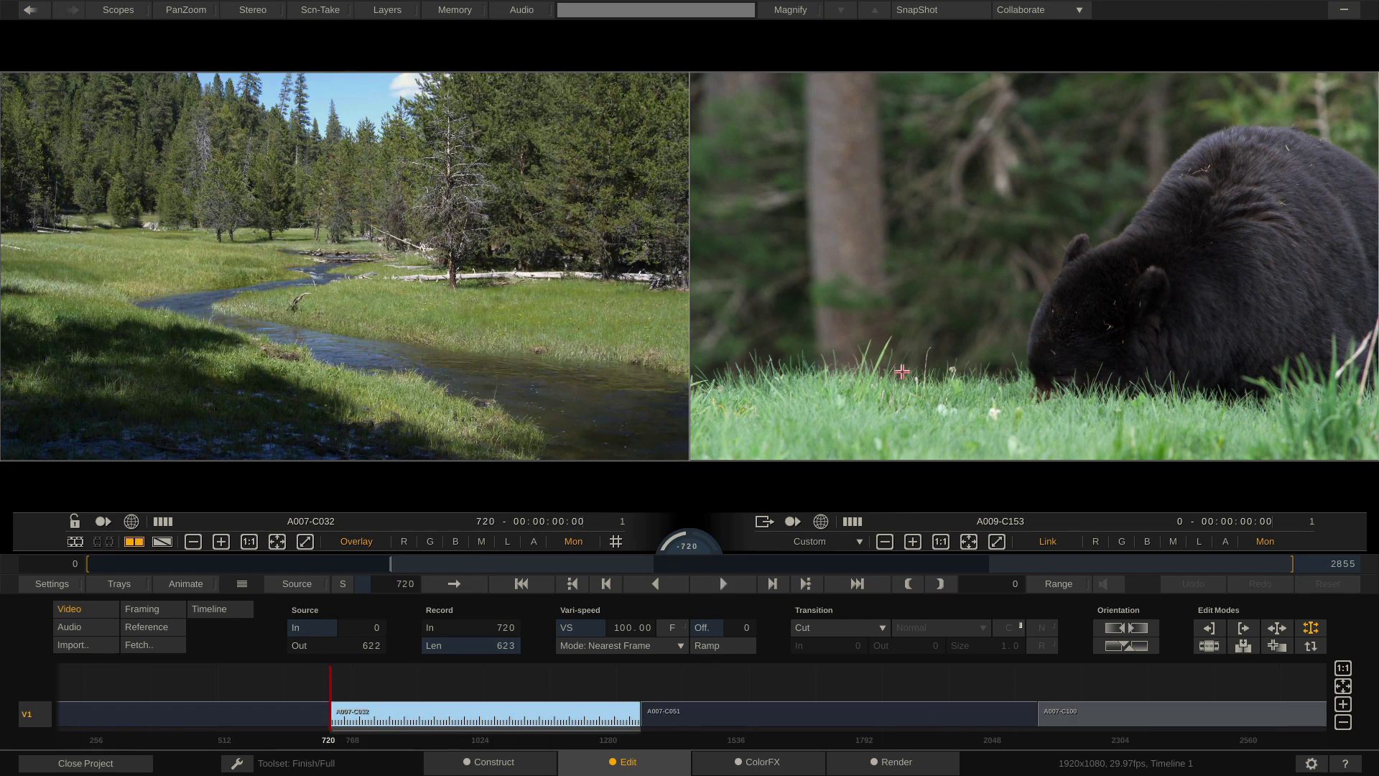
click(679, 538)
key(space)
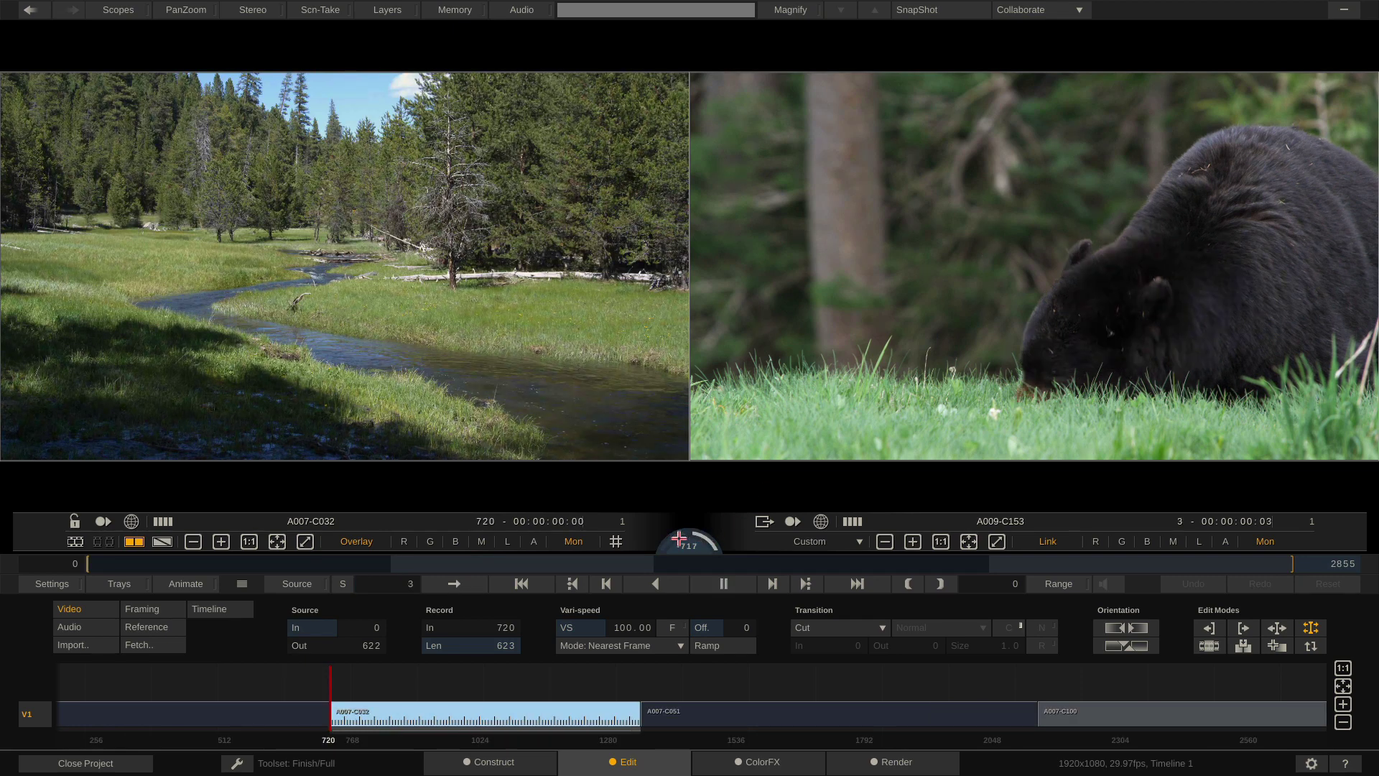